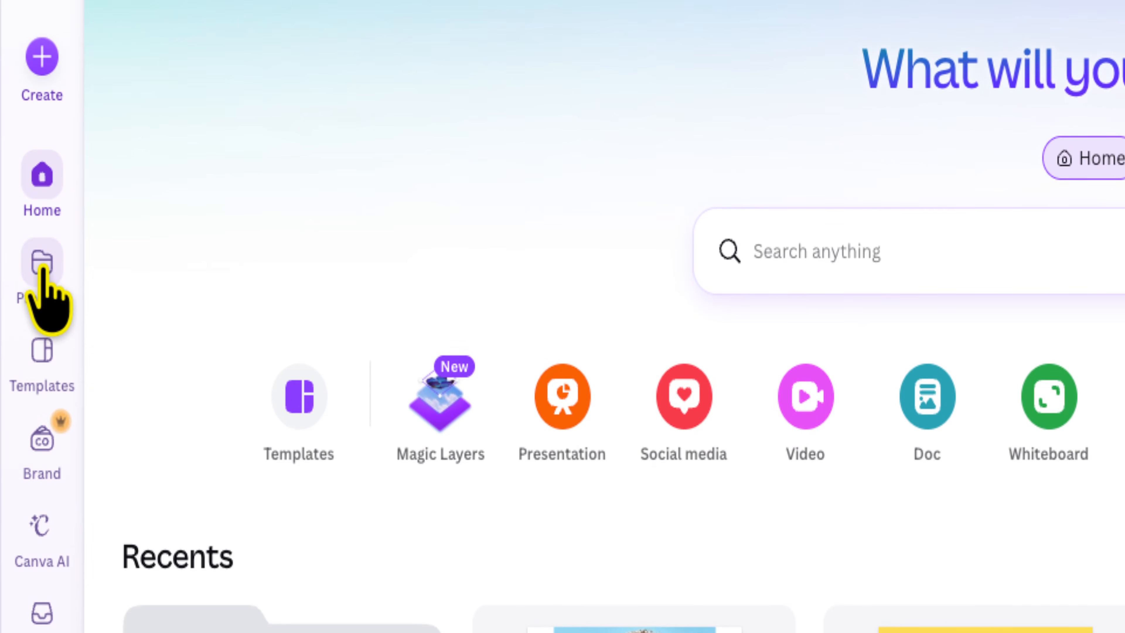
Step: Open the Colour Fill design from the projects list
left_click(43, 243)
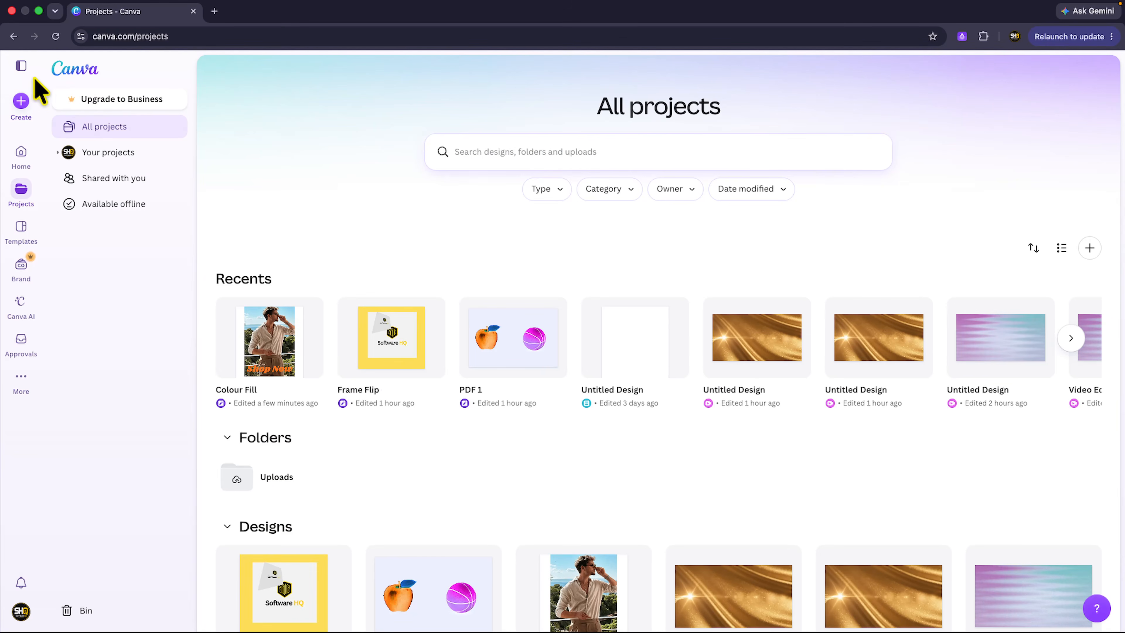
left_click(22, 67)
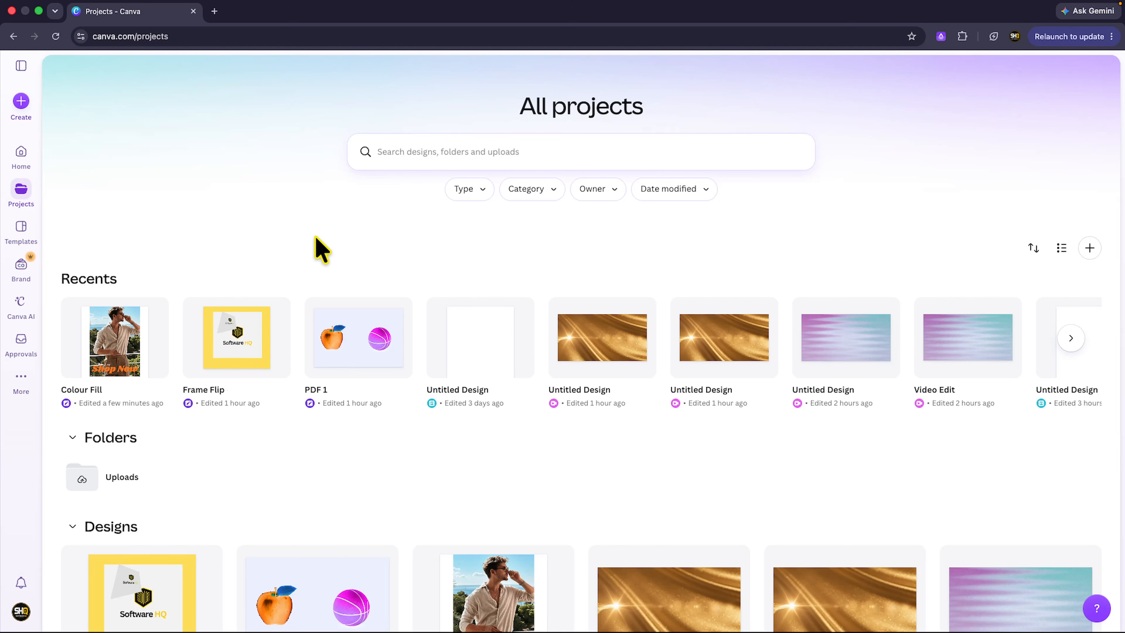
scroll(316, 239, "down", 4)
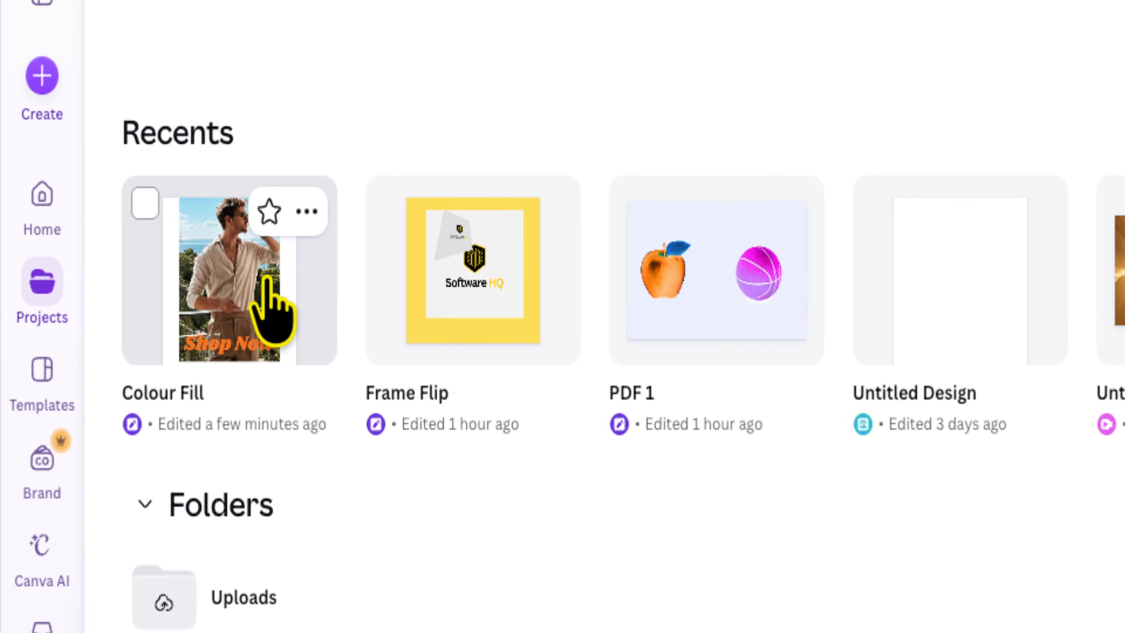
left_click(293, 301)
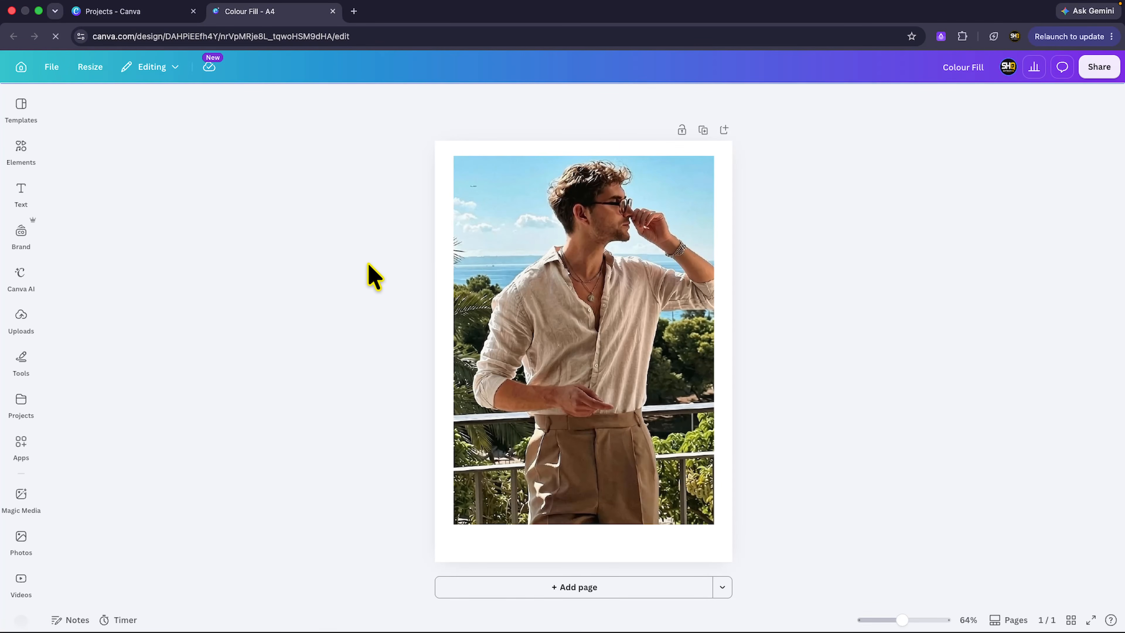
scroll(449, 284, "up", 5)
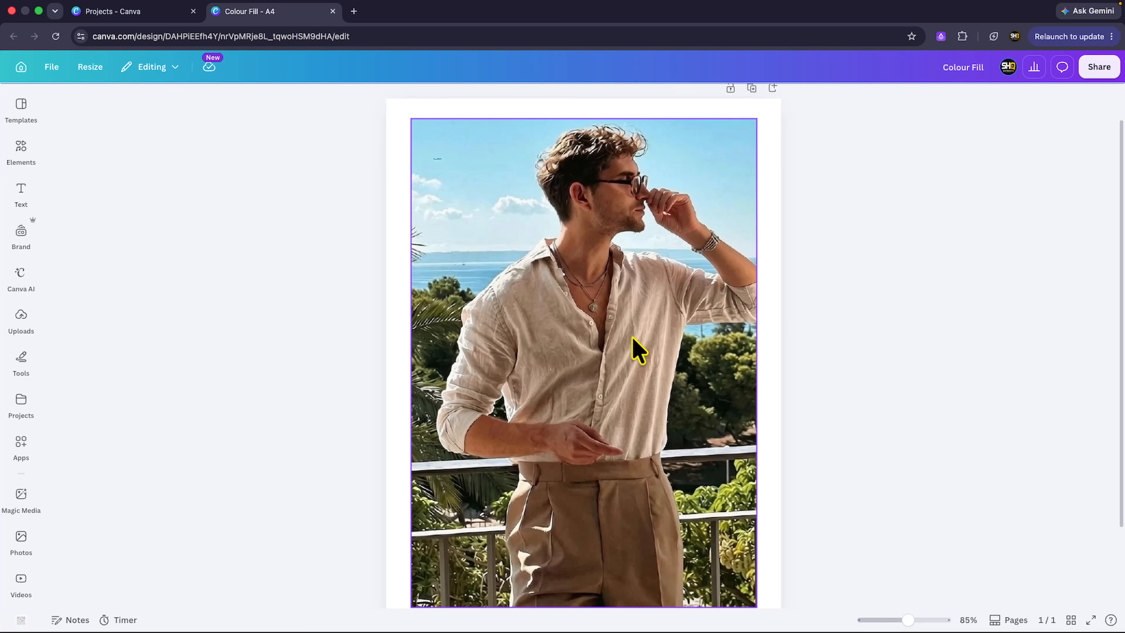
scroll(631, 350, "down", 1)
left_click(630, 350)
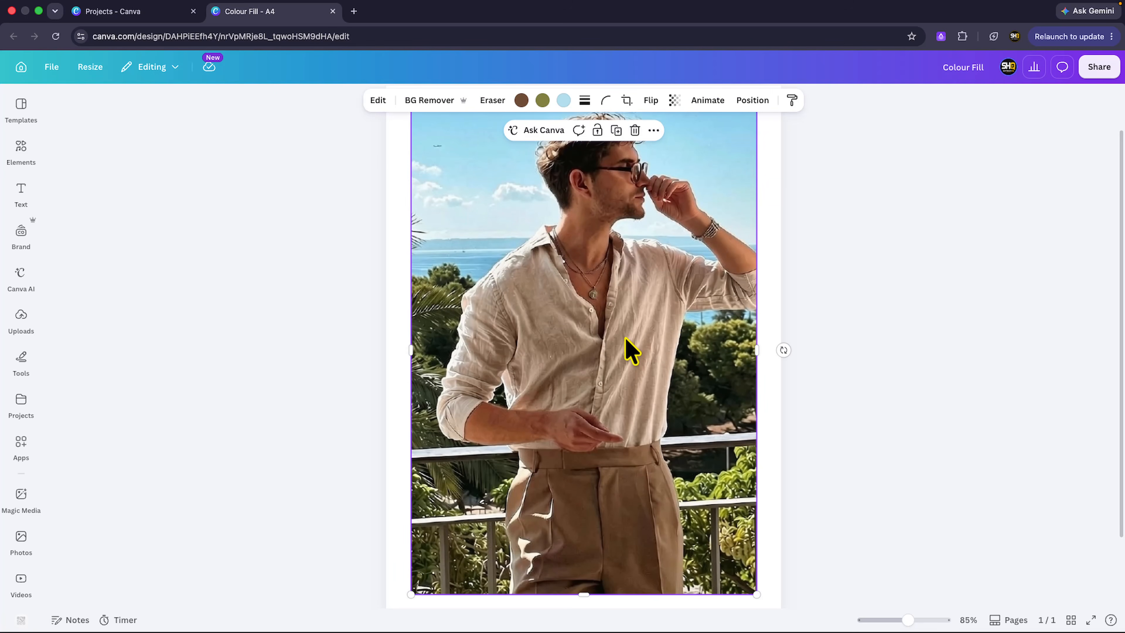
scroll(632, 347, "up", 1)
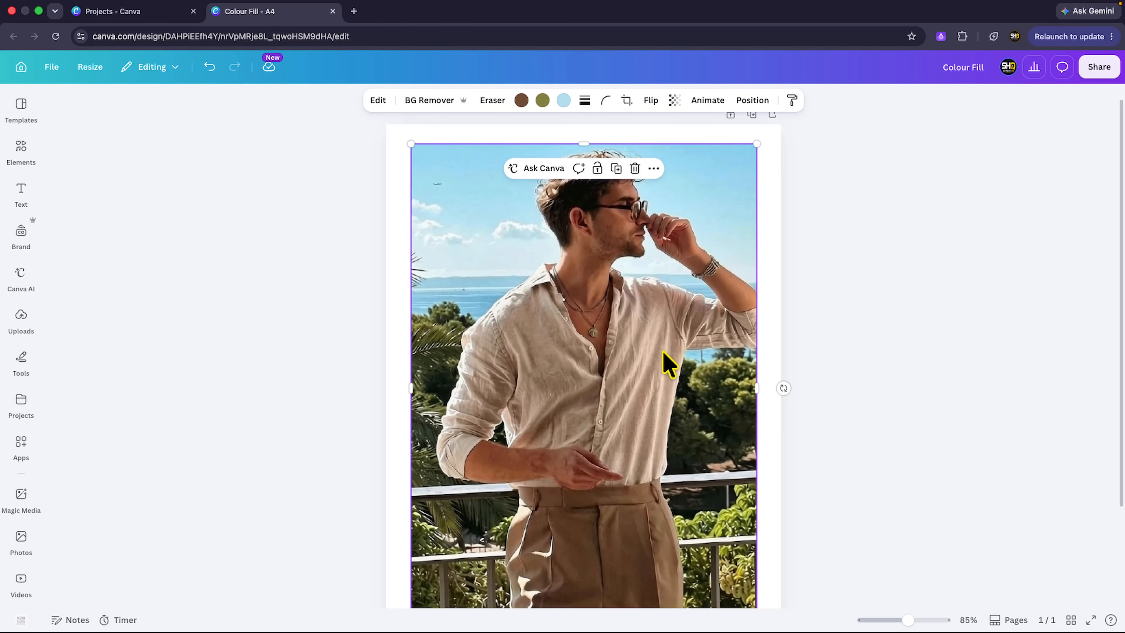
scroll(660, 379, "down", 3)
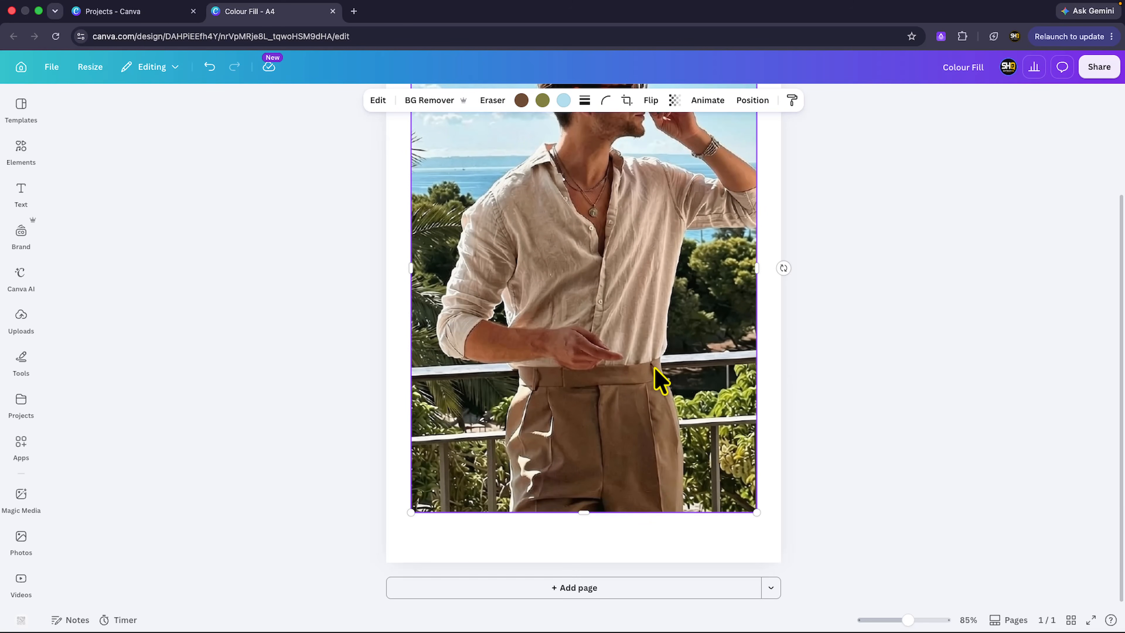
left_click_drag(654, 370, 654, 380)
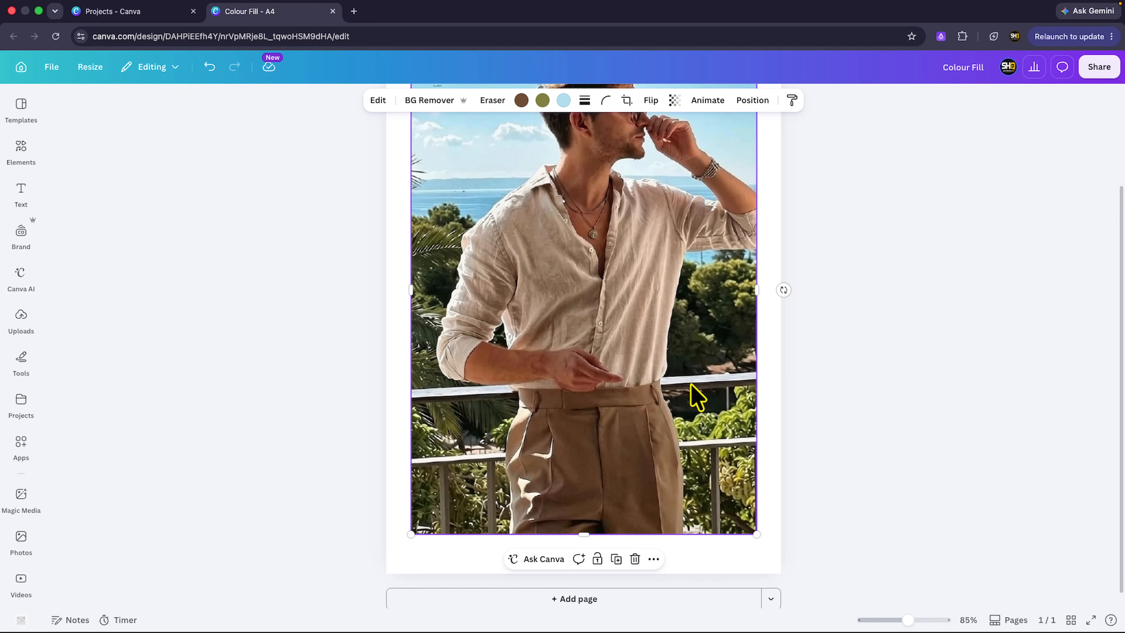
left_click(790, 402)
scroll(615, 406, "up", 3)
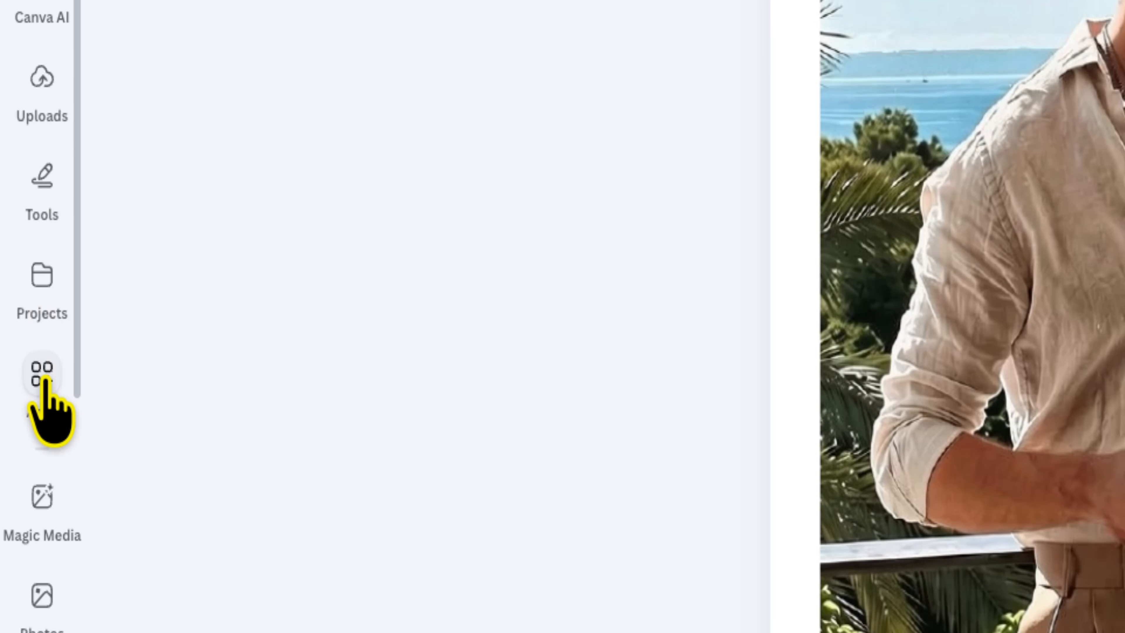
Step: Search the apps for Vectorify and open the Vectorify app
left_click(43, 375)
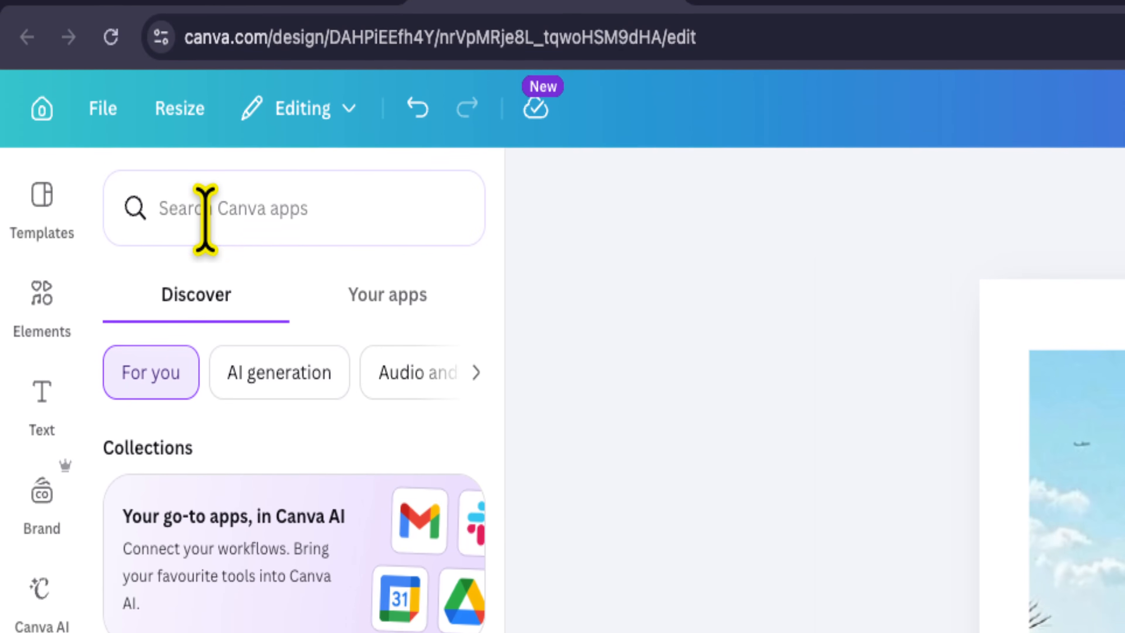
left_click(123, 110)
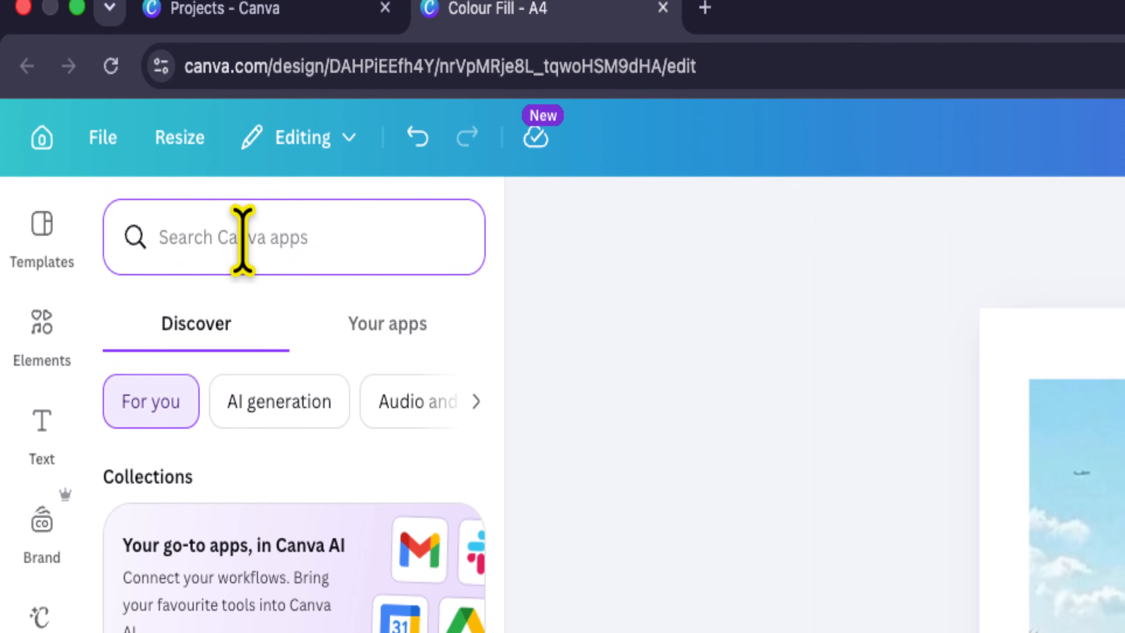
type("Ve")
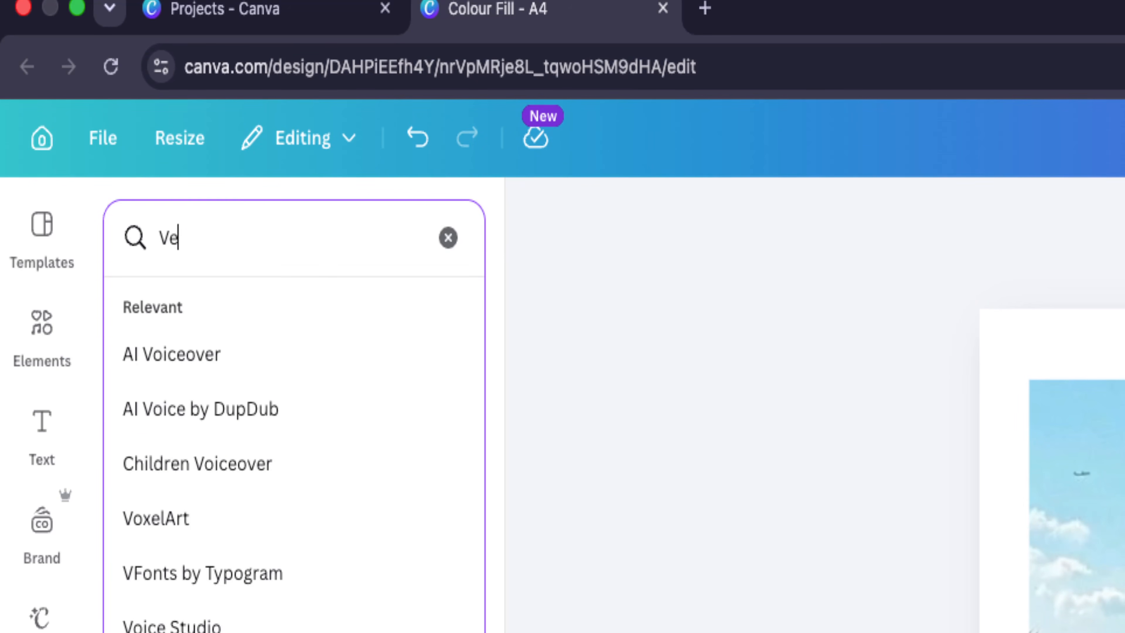
type("ctorify")
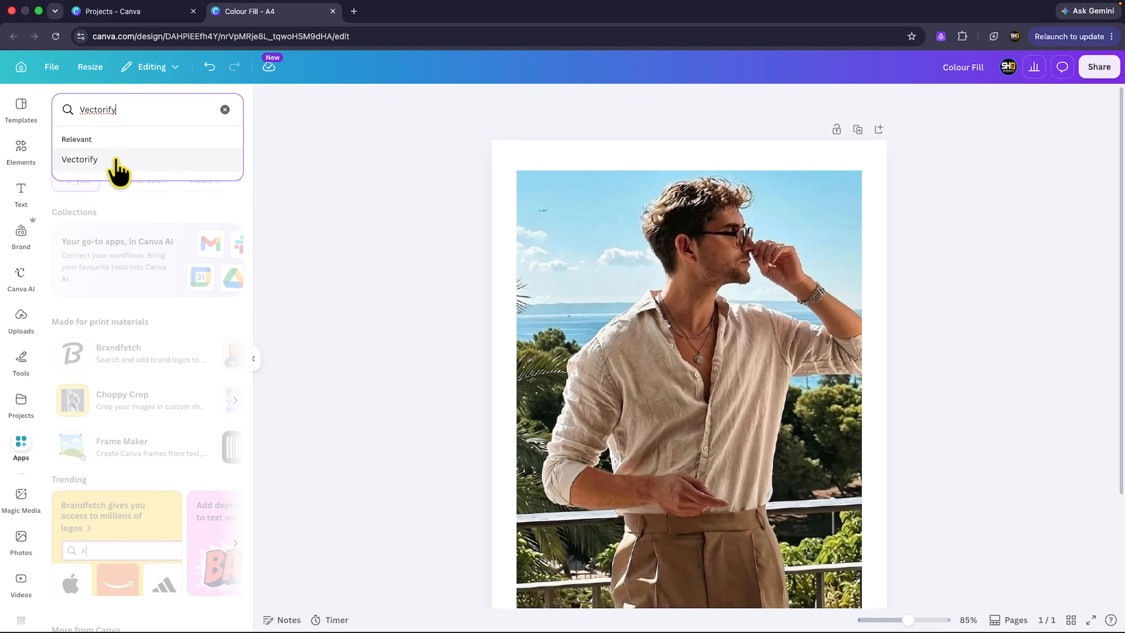
left_click(116, 161)
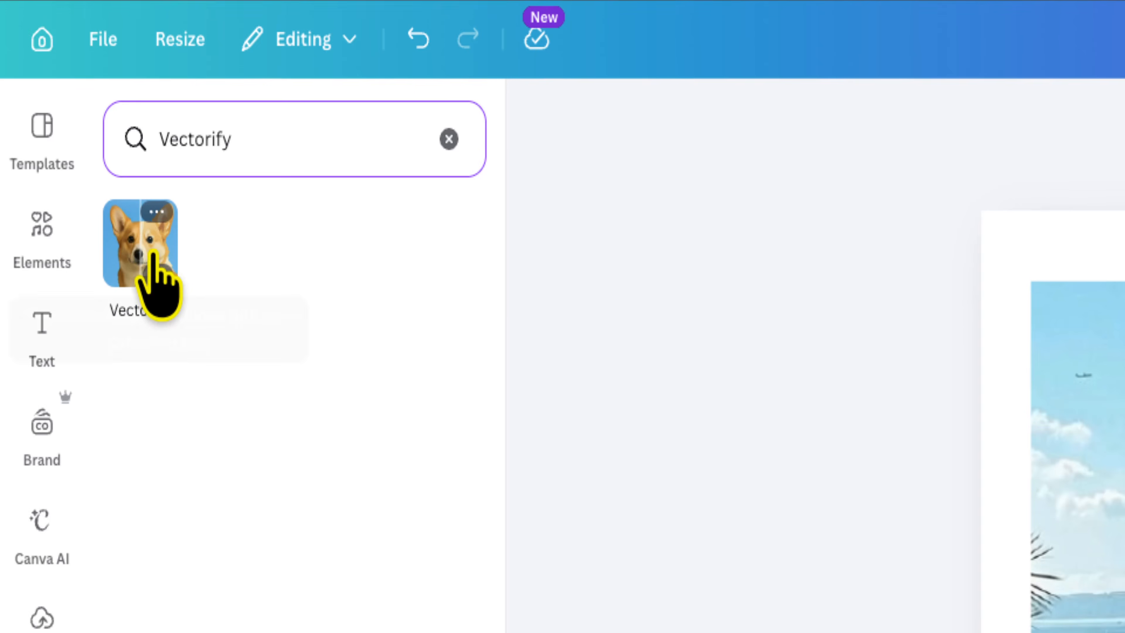
left_click(134, 264)
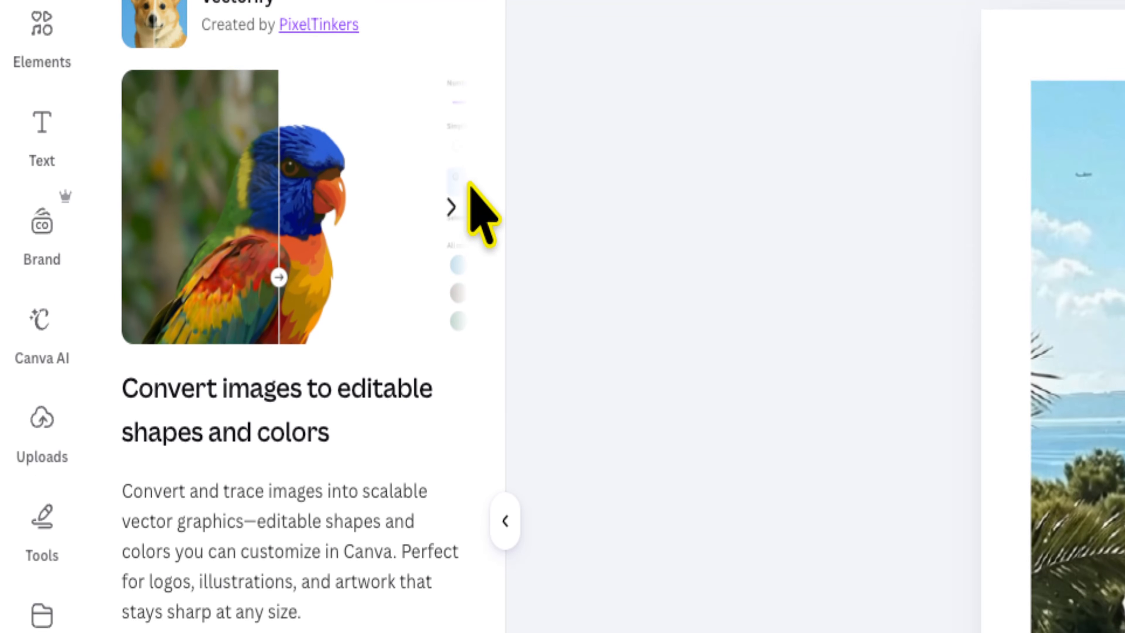
Step: Start Vectorify and upload Image 13.jpeg as the image to convert
left_click(451, 37)
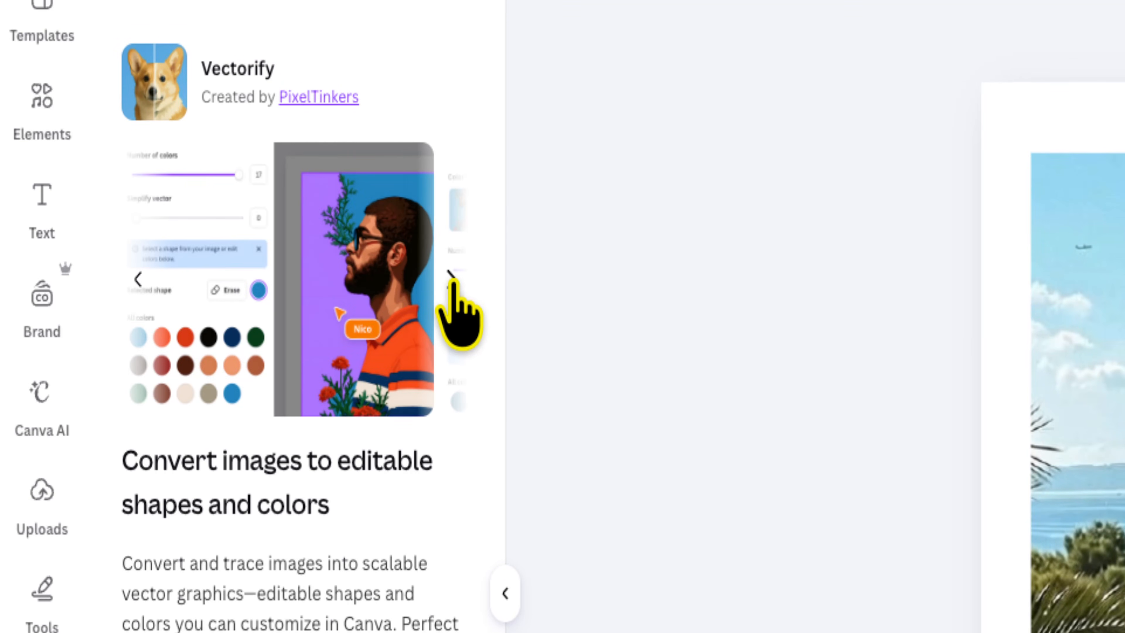
left_click(451, 280)
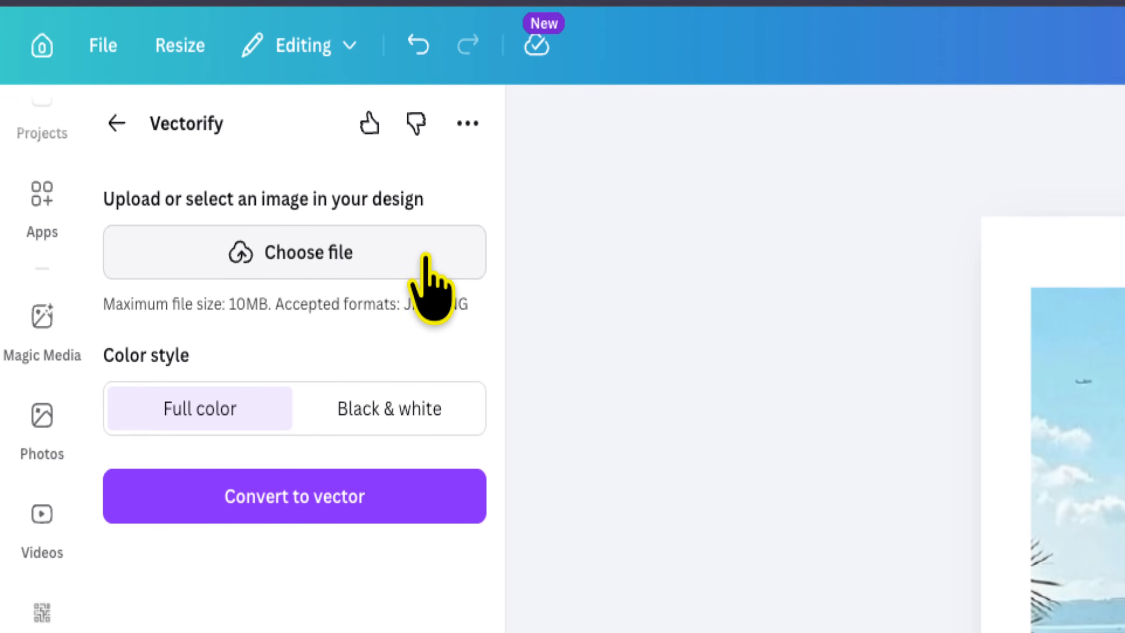
left_click(393, 259)
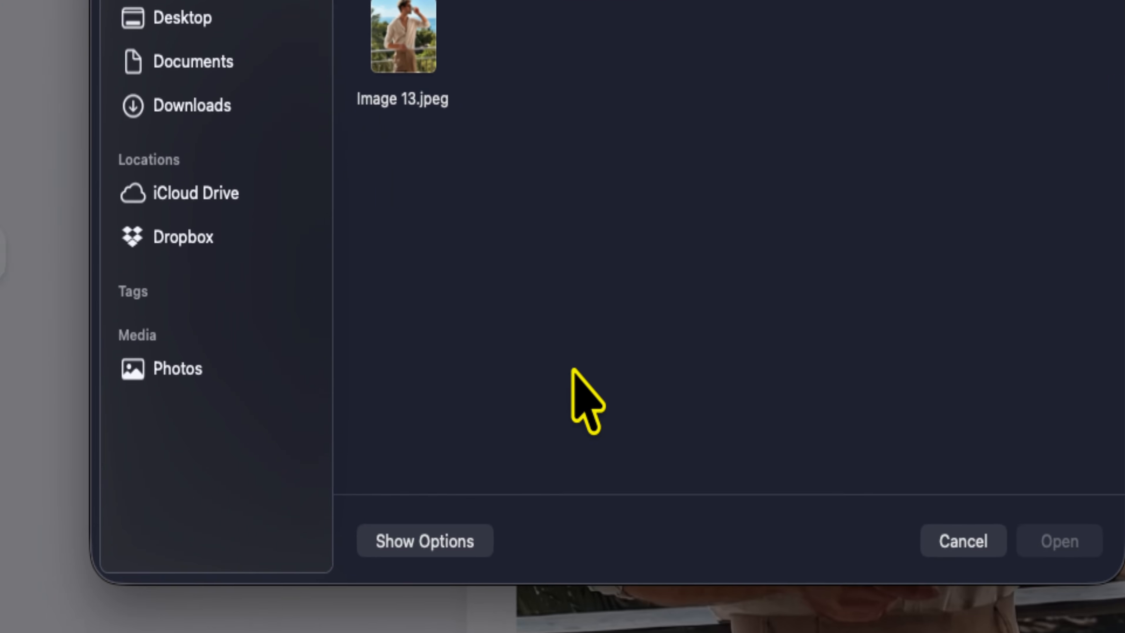
left_click(427, 48)
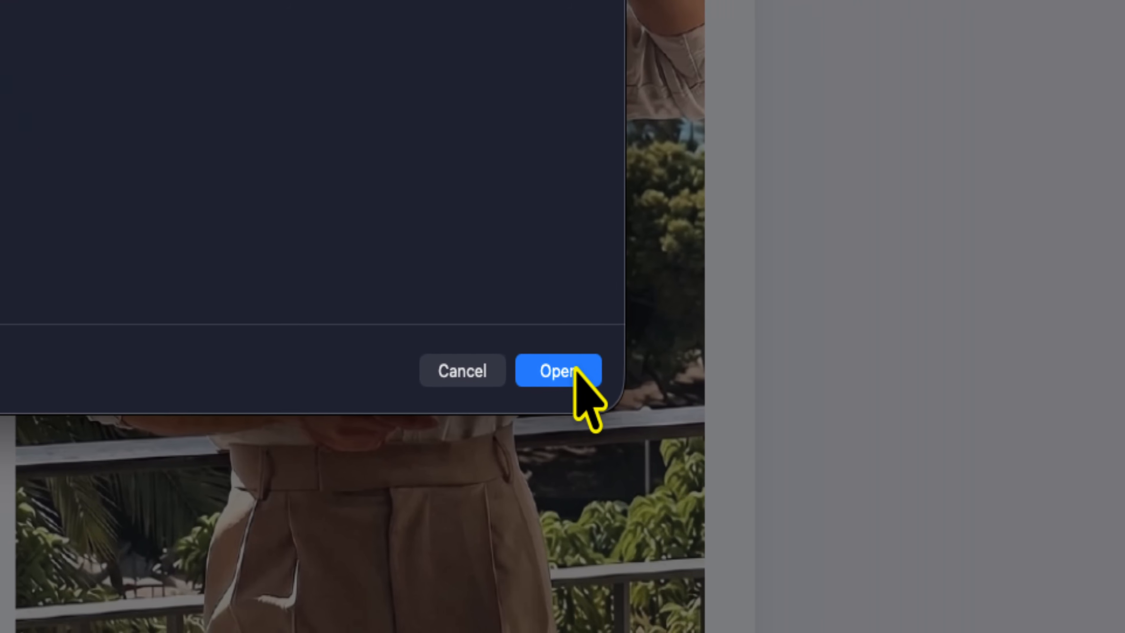
left_click(575, 370)
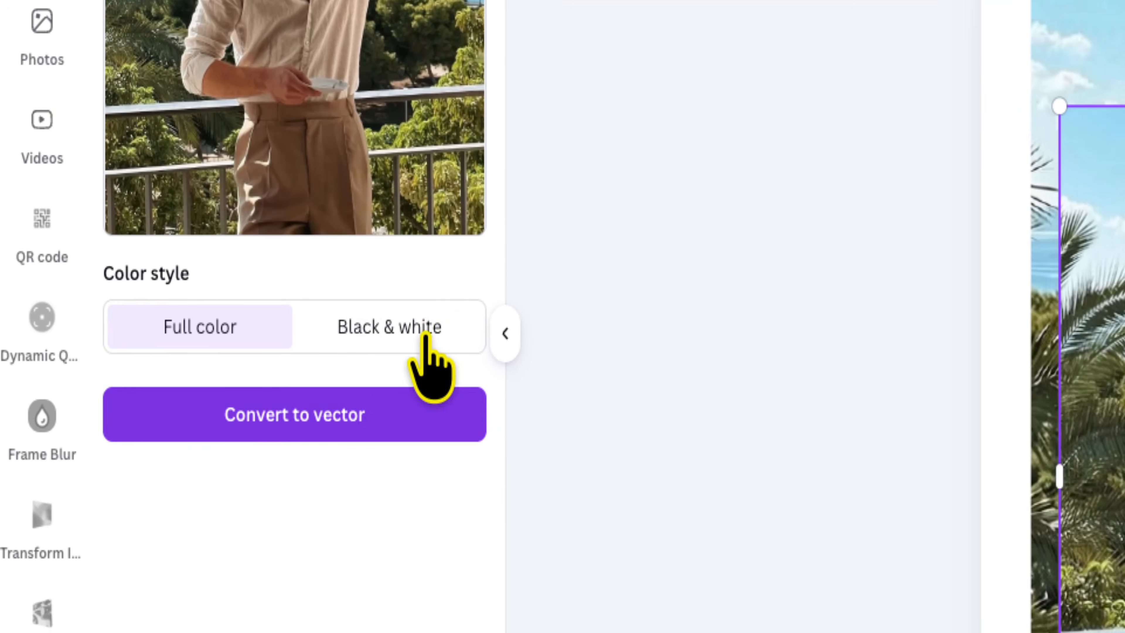
Step: Keep the Full color style and convert the image to vector
left_click(434, 320)
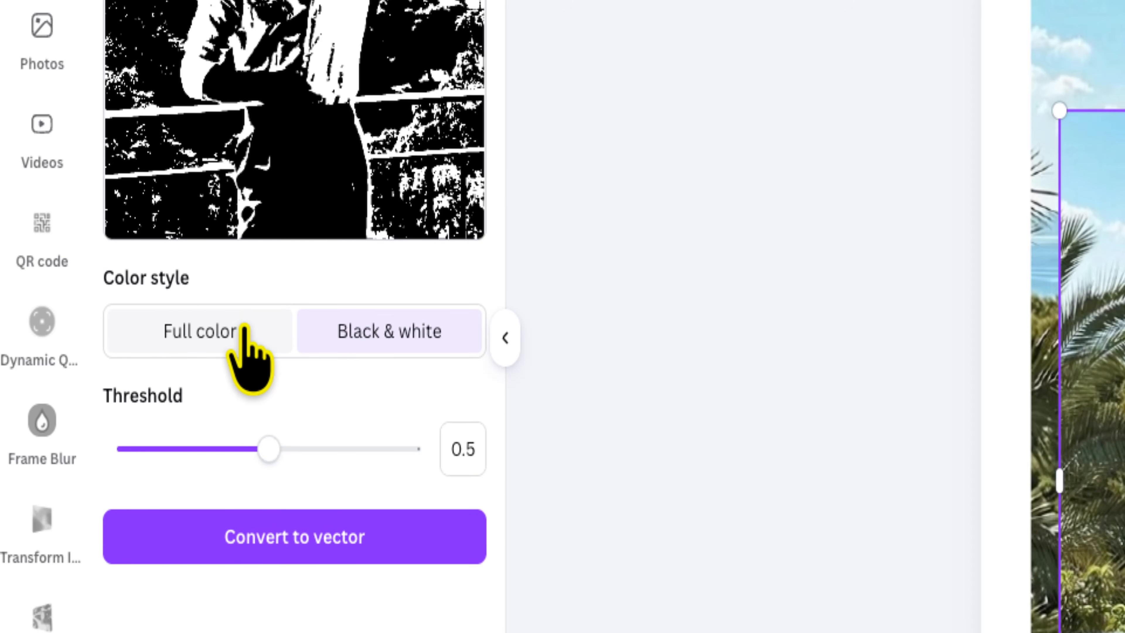
left_click(245, 389)
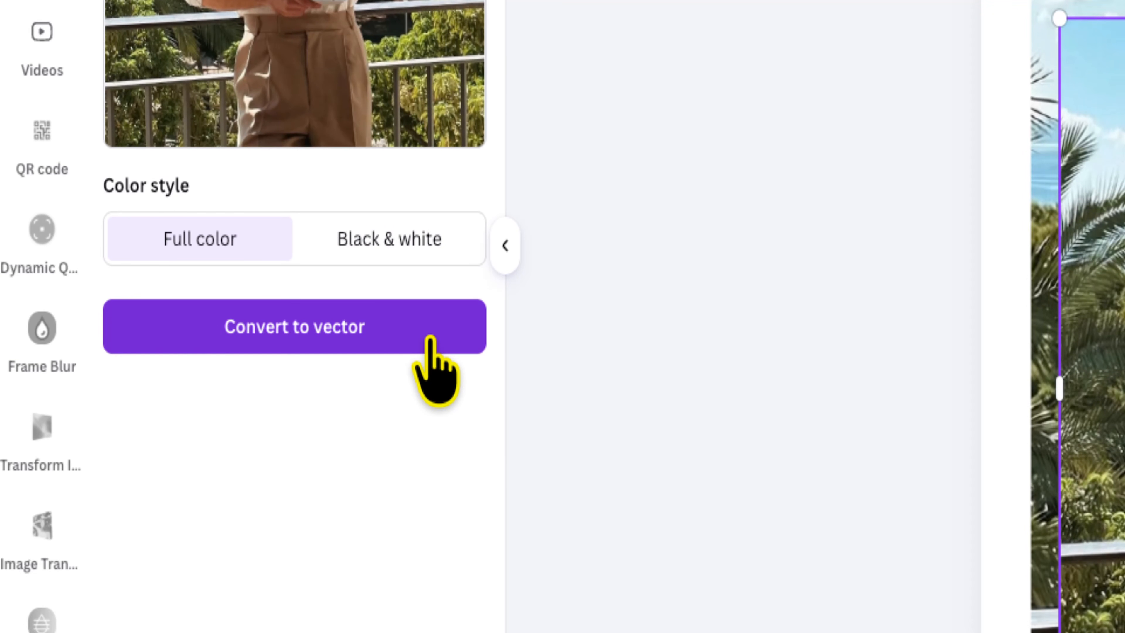
left_click(433, 341)
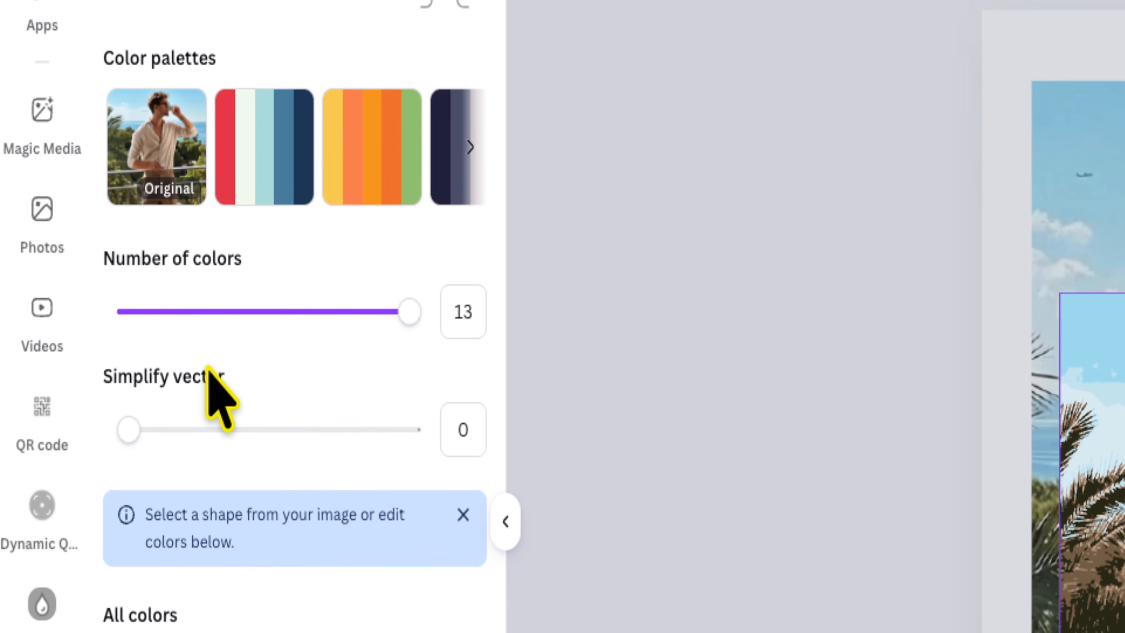
Step: Apply the red, white and blue colour palette to the vectorized image
left_click(261, 208)
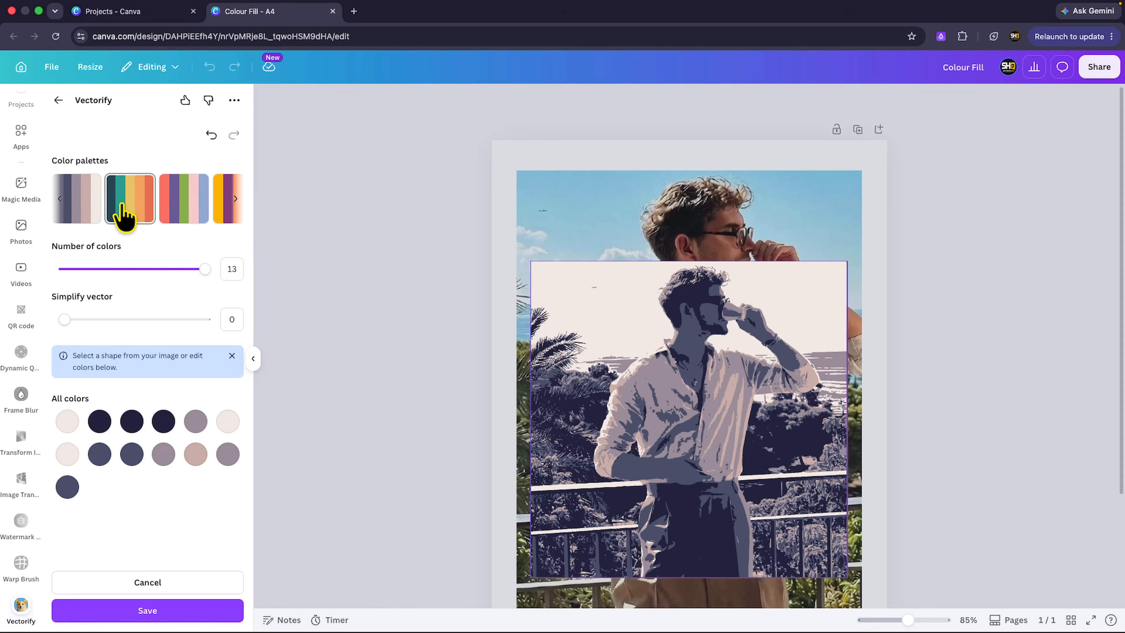
left_click(176, 217)
scroll(93, 221, "right", 3)
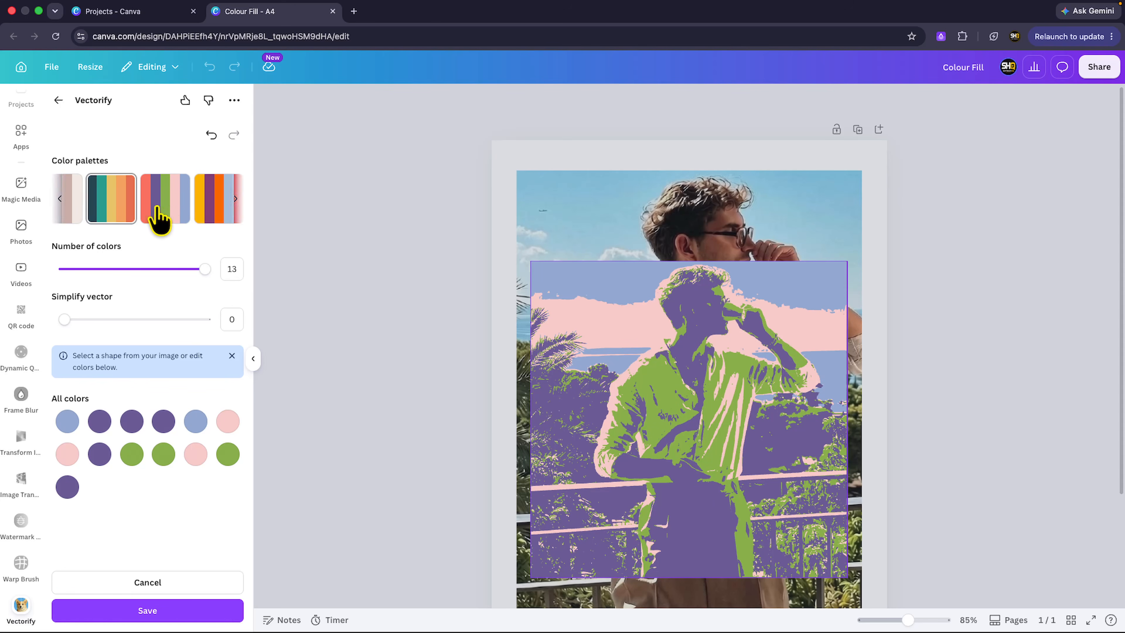
left_click(182, 217)
scroll(156, 214, "right", 5)
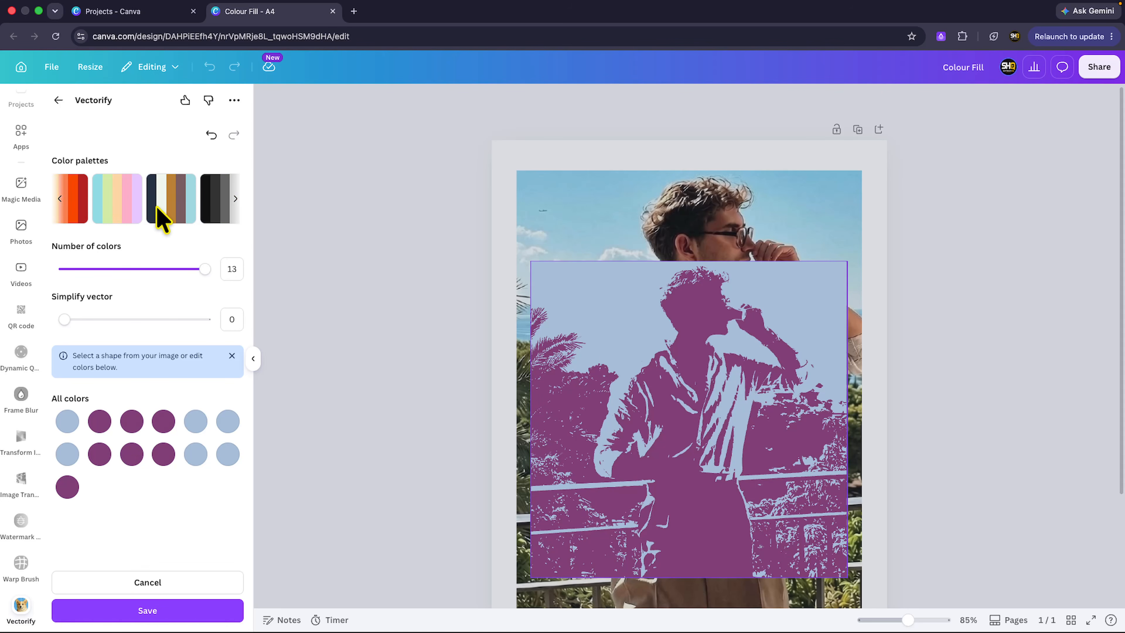
left_click(126, 213)
scroll(126, 214, "left", 5)
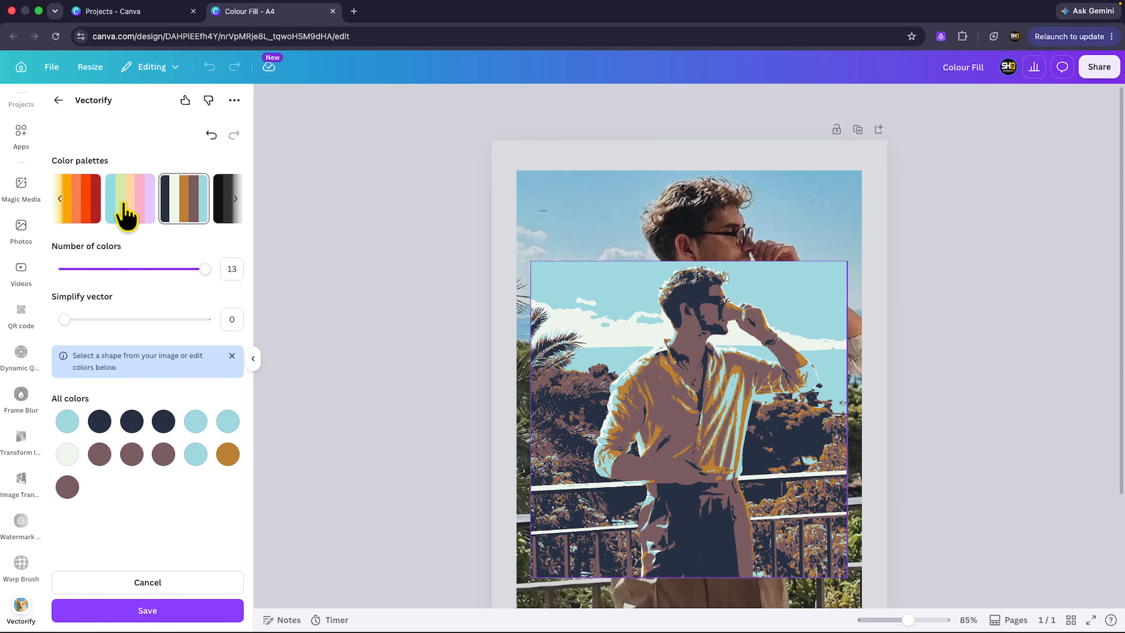
left_click(139, 213)
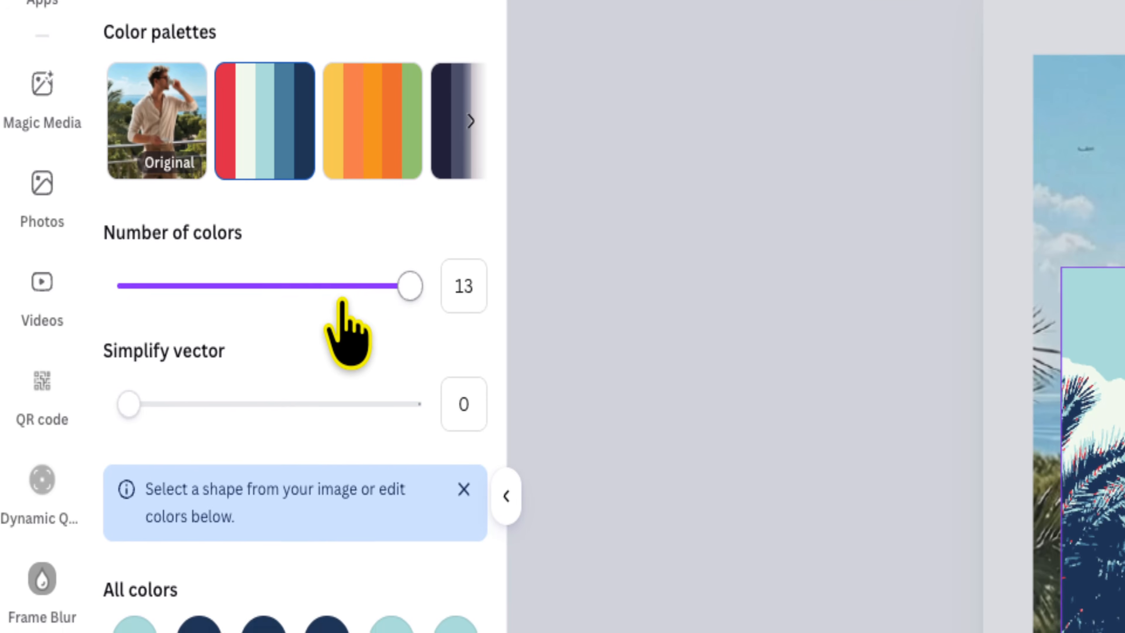
Step: Try reducing the number of colors to 3, then restore it to 13
left_click_drag(180, 269, 141, 270)
left_click_drag(282, 295, 155, 295)
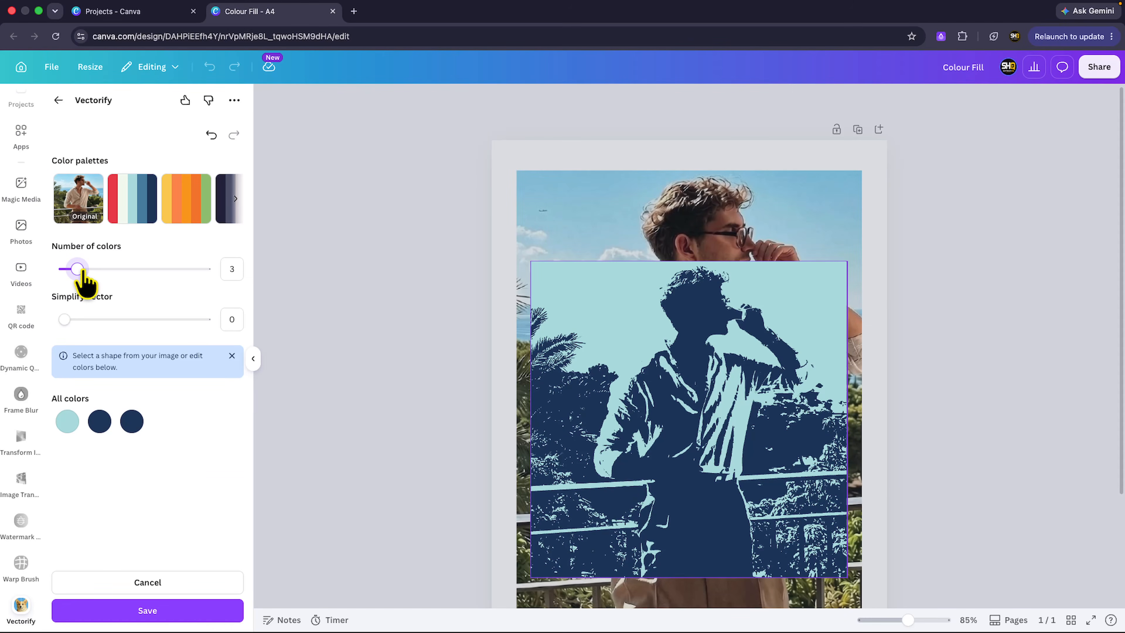
left_click_drag(82, 272, 213, 271)
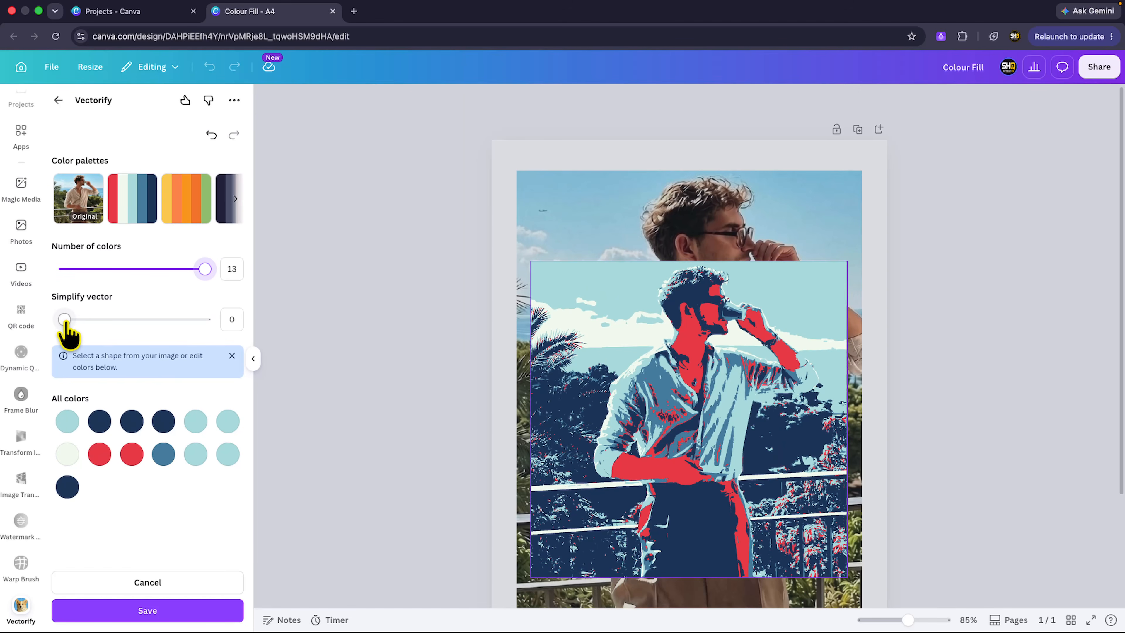
Step: Set the Simplify vector value to 25
left_click_drag(65, 321, 236, 327)
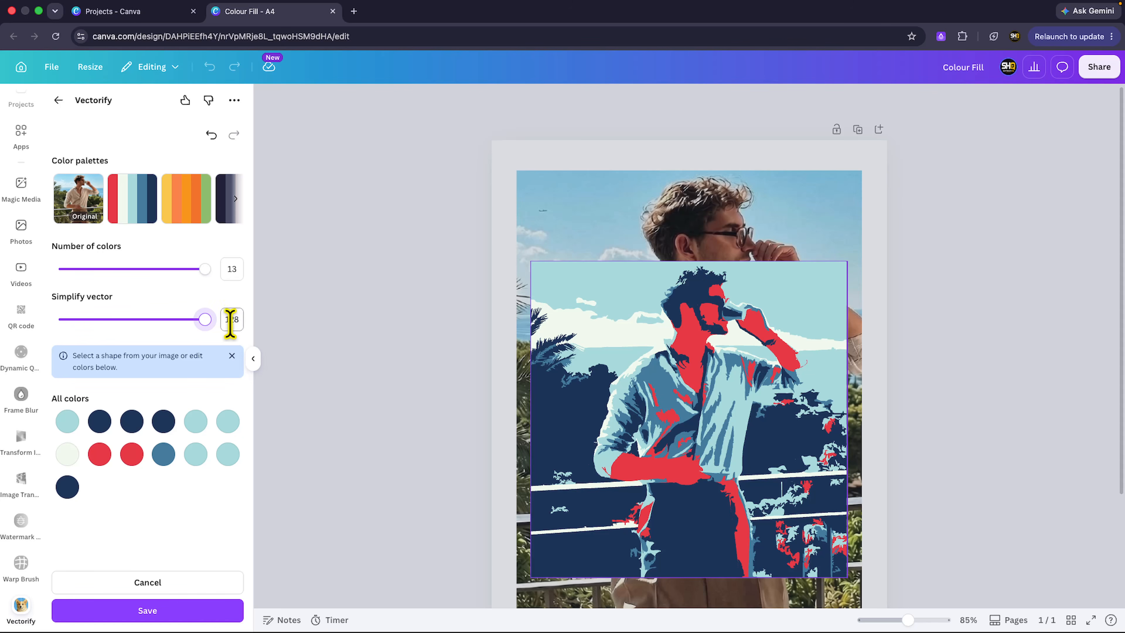
left_click_drag(211, 334, 102, 341)
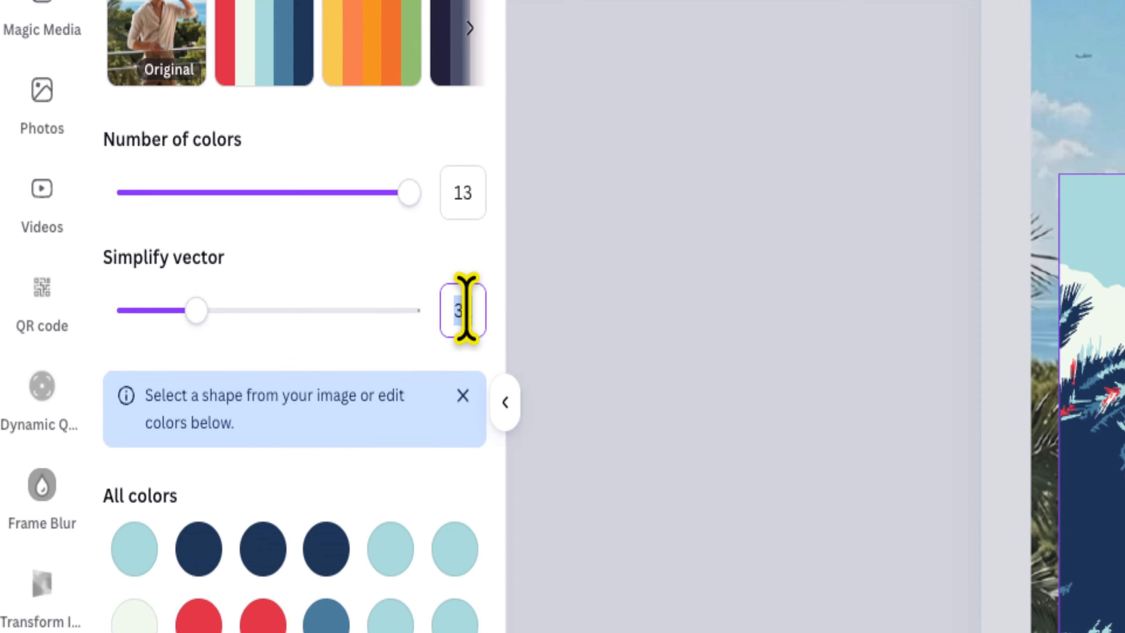
left_click(232, 319)
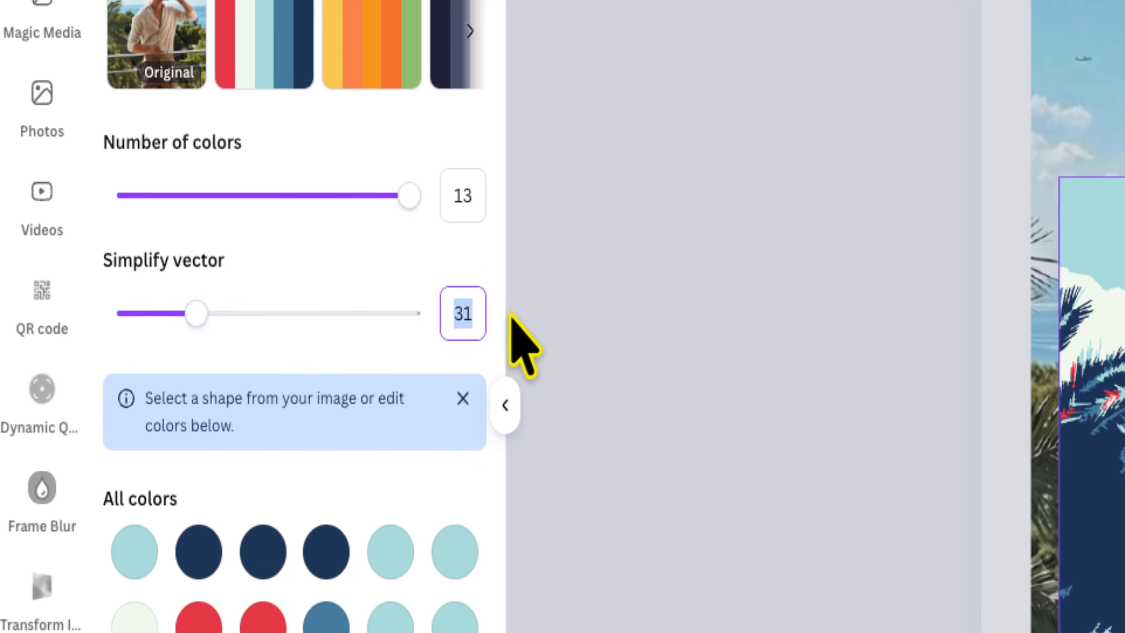
type("25")
key("Return")
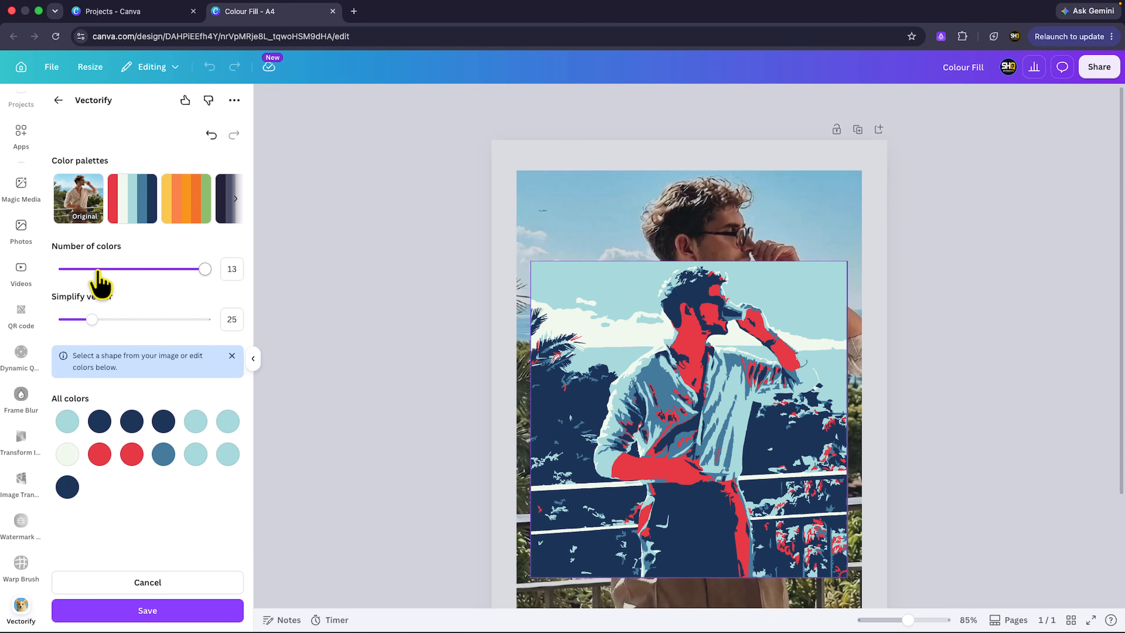
Step: Set the number of colors to 7 and change the first colour swatch to light purple
left_click(98, 269)
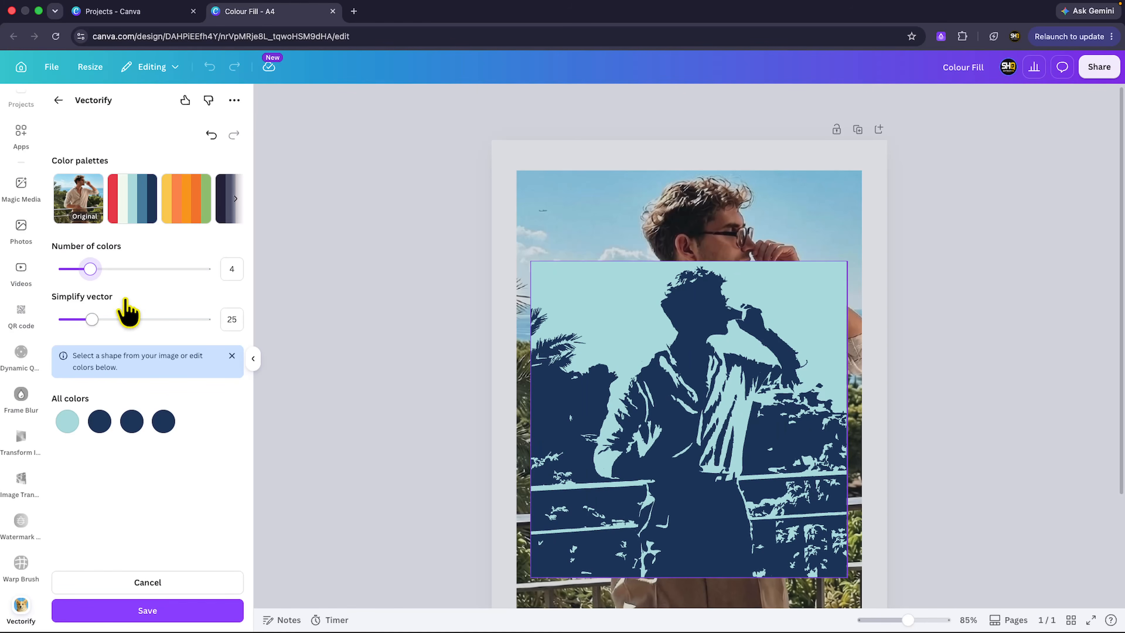
left_click(128, 269)
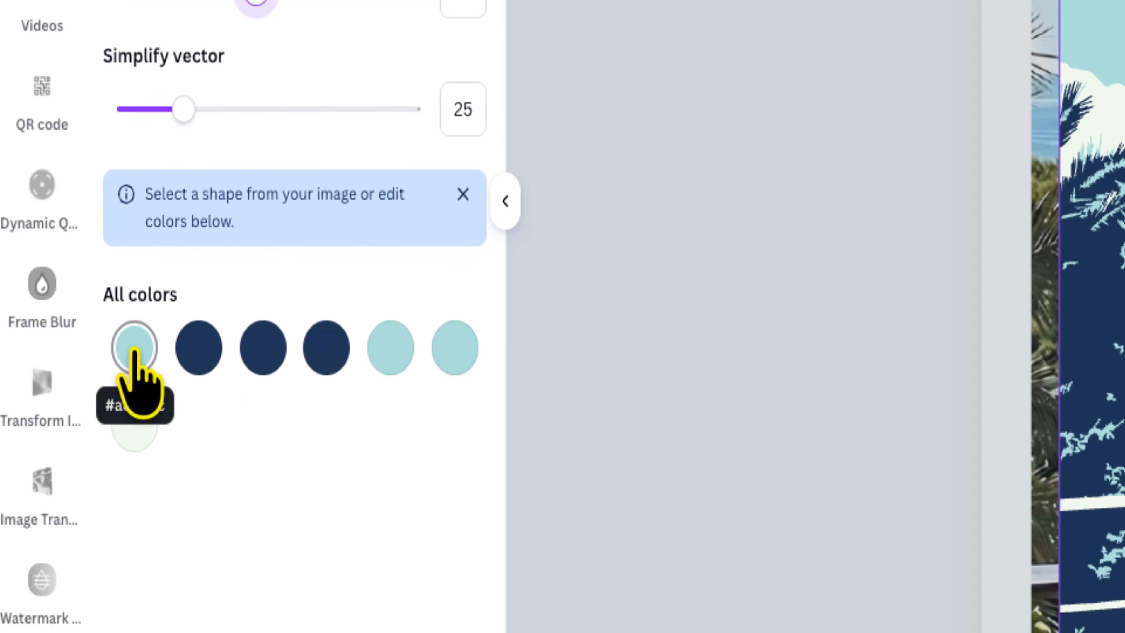
left_click(137, 355)
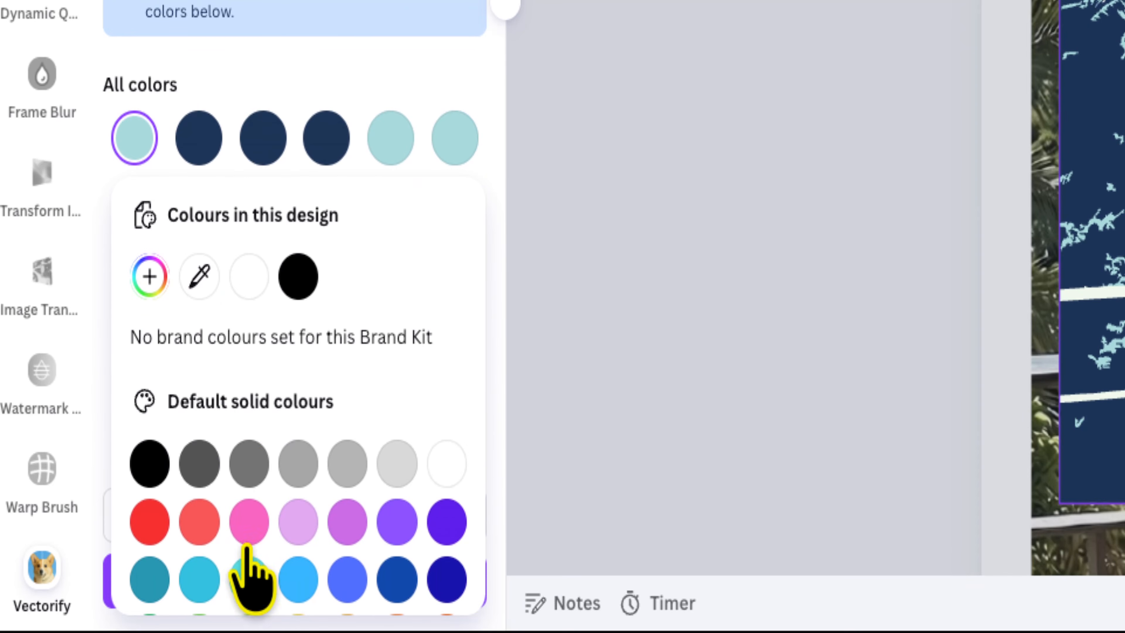
left_click(300, 521)
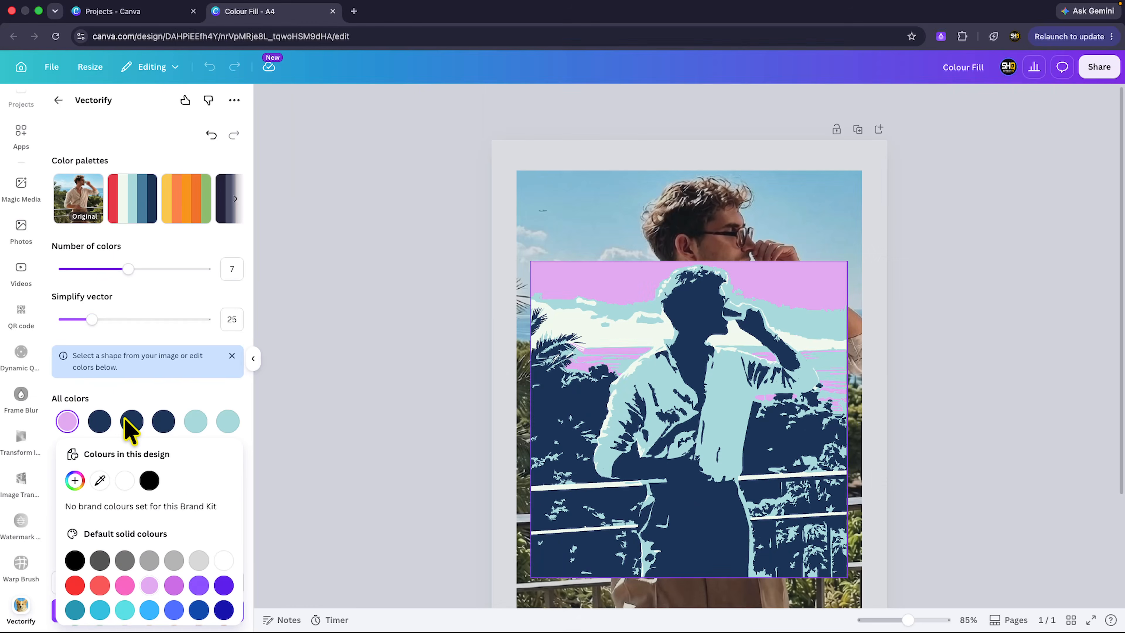
Step: Change the second colour swatch to a medium blue
left_click(101, 437)
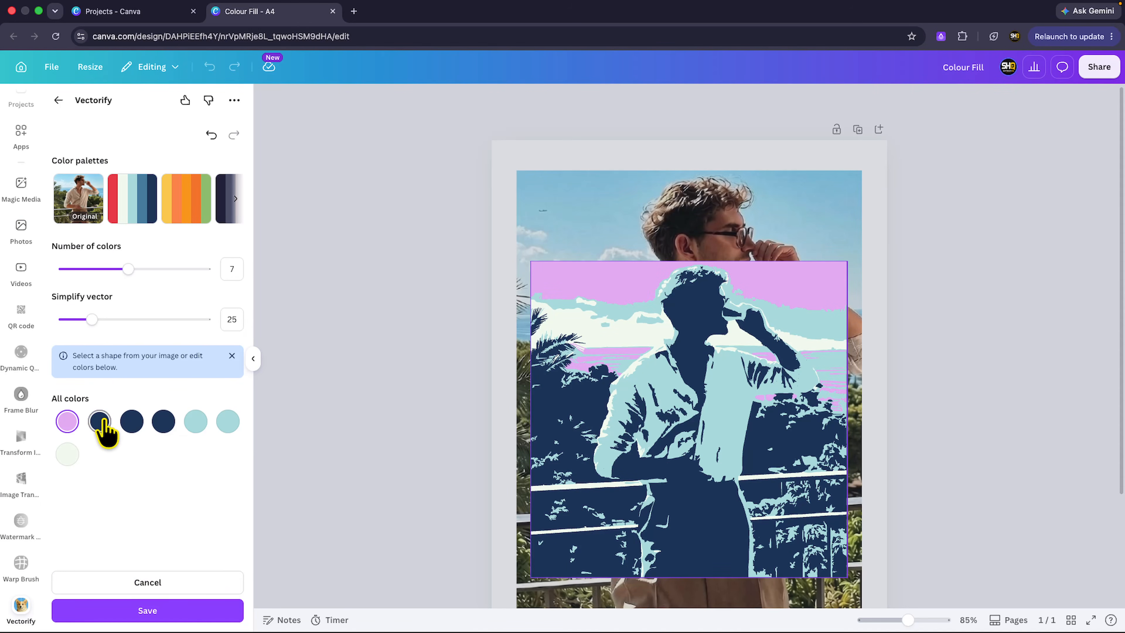
left_click(100, 421)
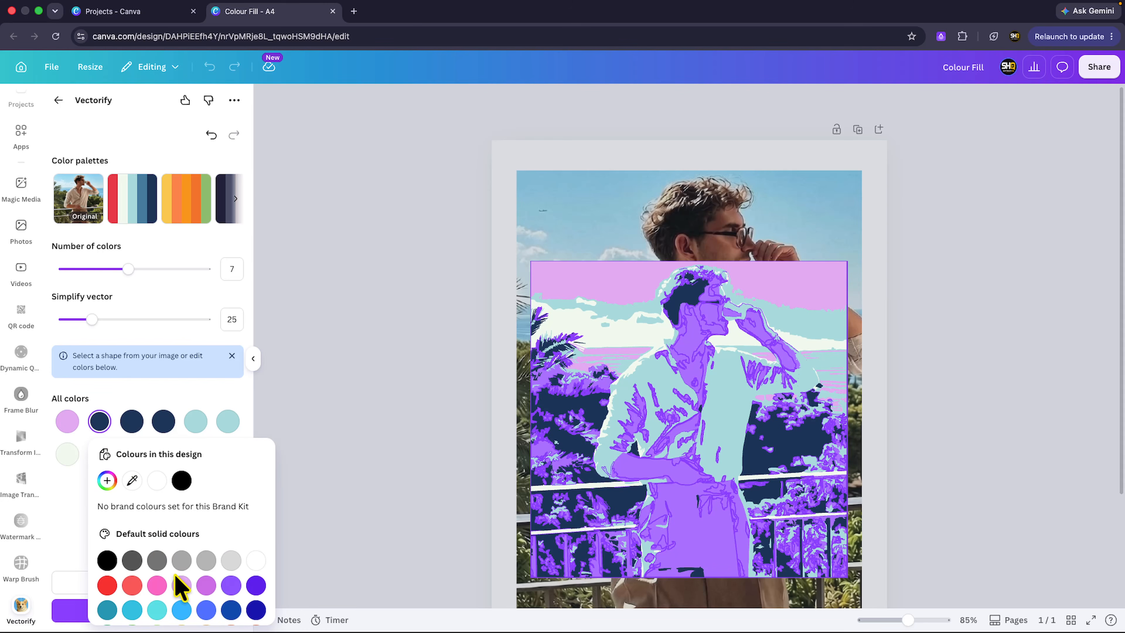
left_click(206, 609)
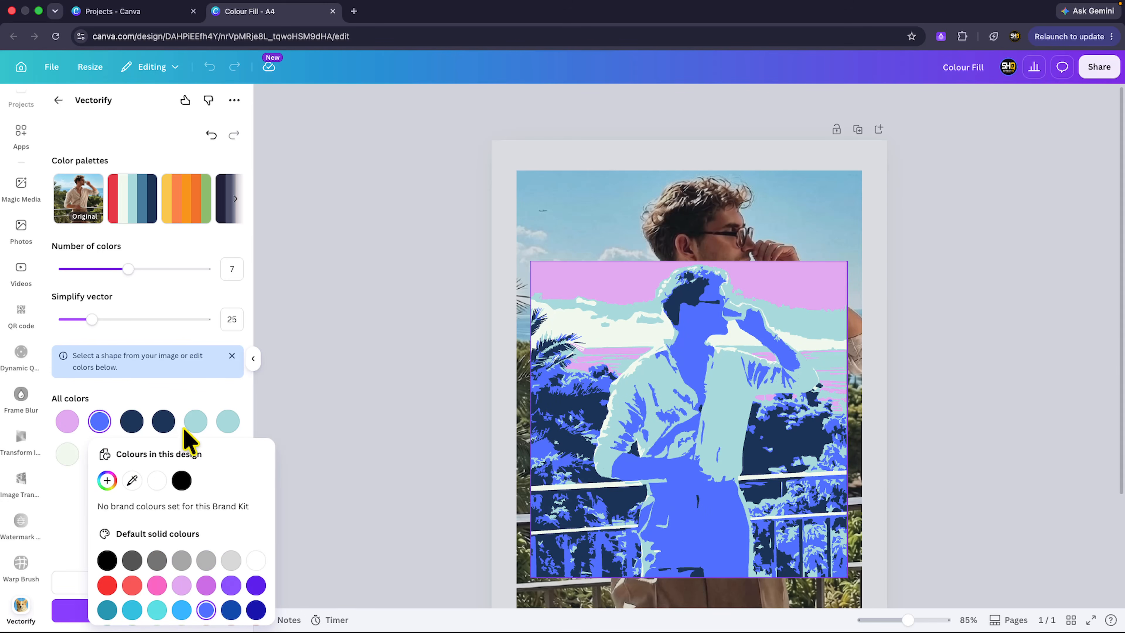
left_click(167, 398)
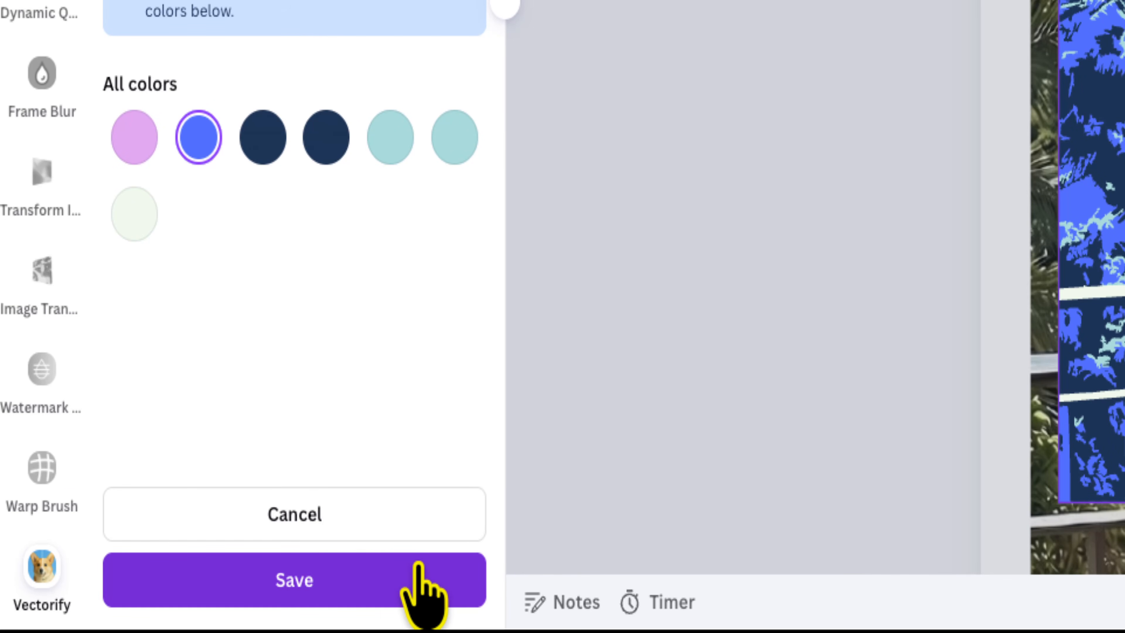
Step: Save the vectorized image to the design and delete the original photo behind it
left_click(419, 572)
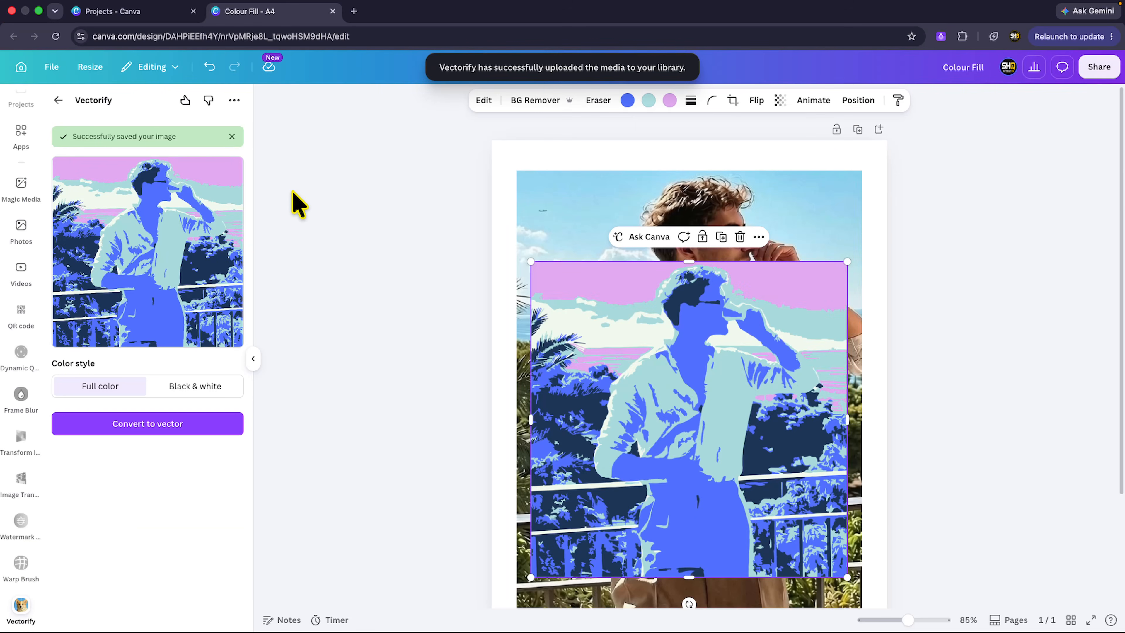
left_click(565, 231)
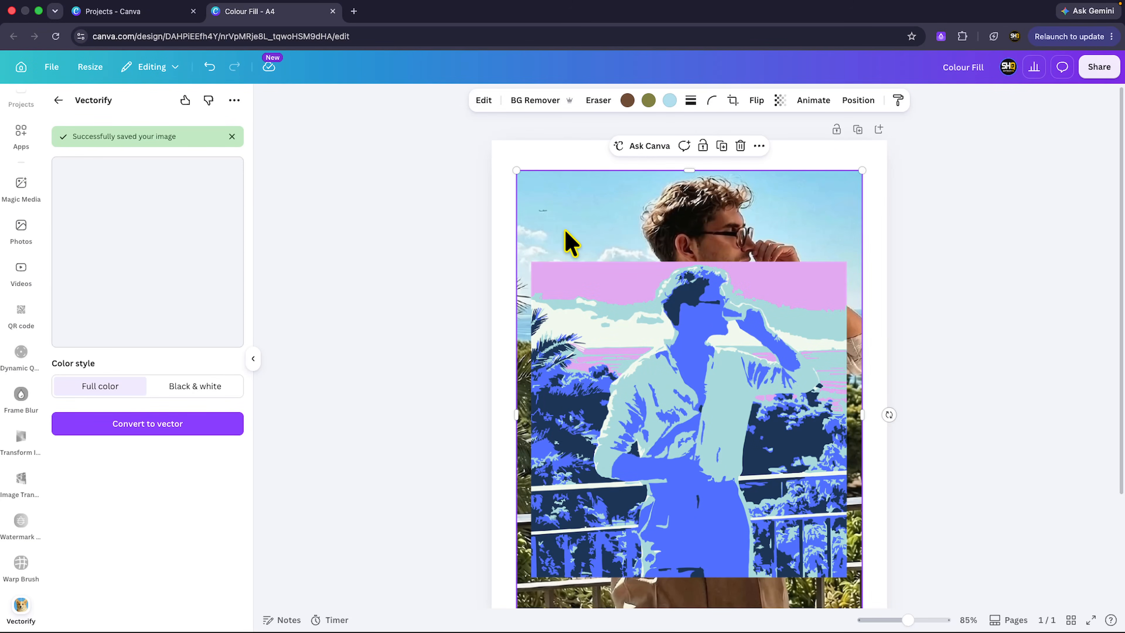
key("Delete")
Step: Move the vector image up and enlarge it to fill most of the page
left_click(592, 299)
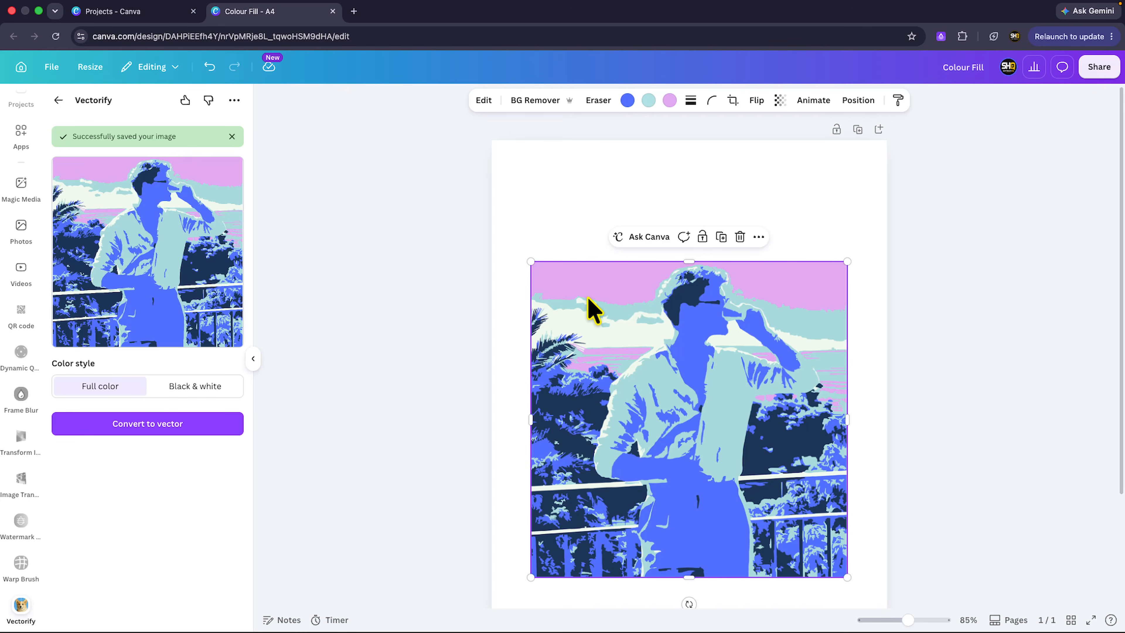
left_click_drag(588, 306, 577, 195)
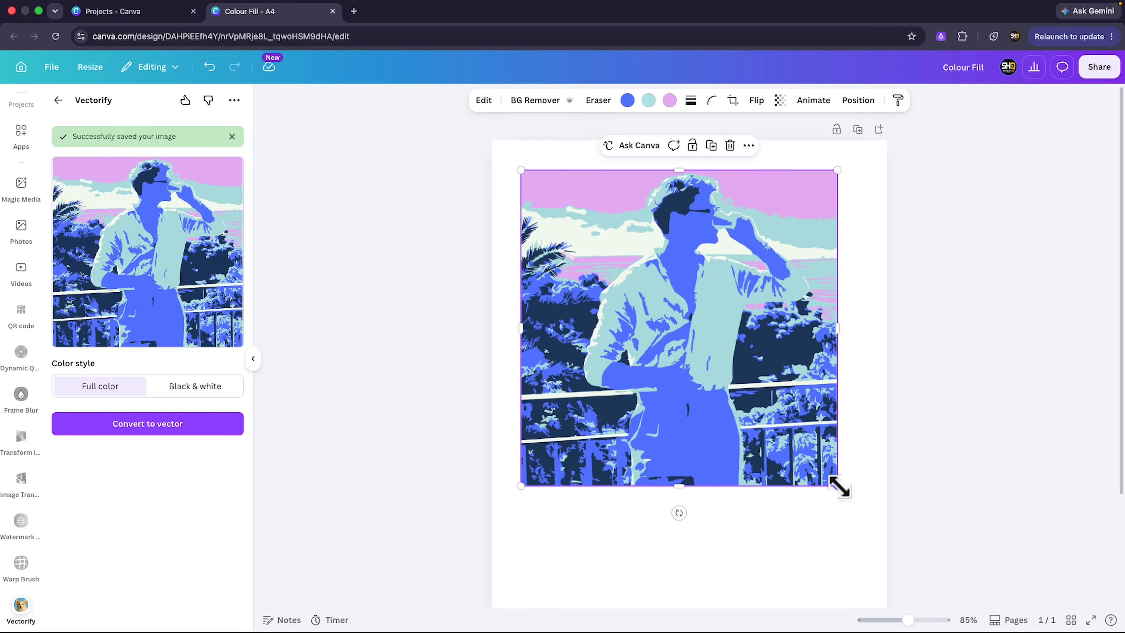
left_click_drag(841, 487, 869, 551)
left_click_drag(773, 454, 780, 474)
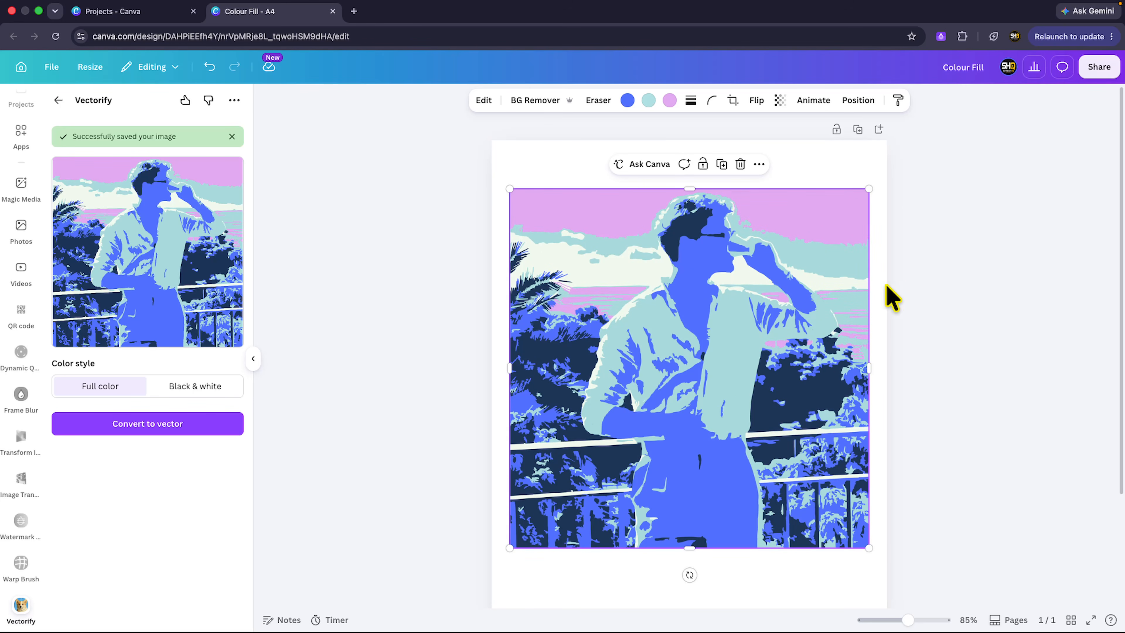
left_click(914, 282)
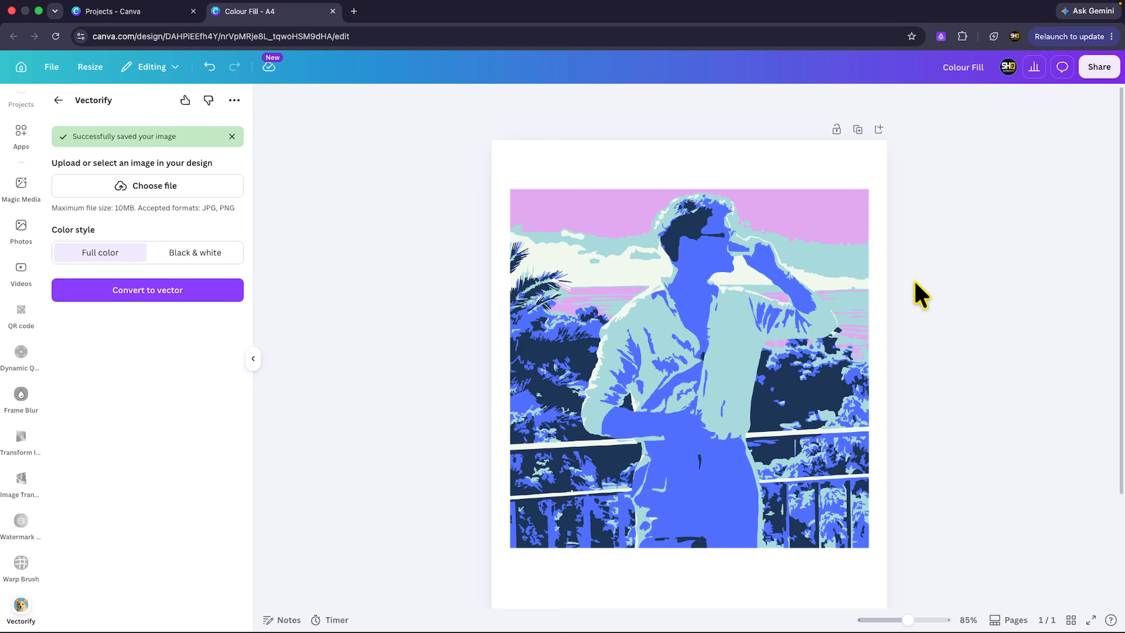